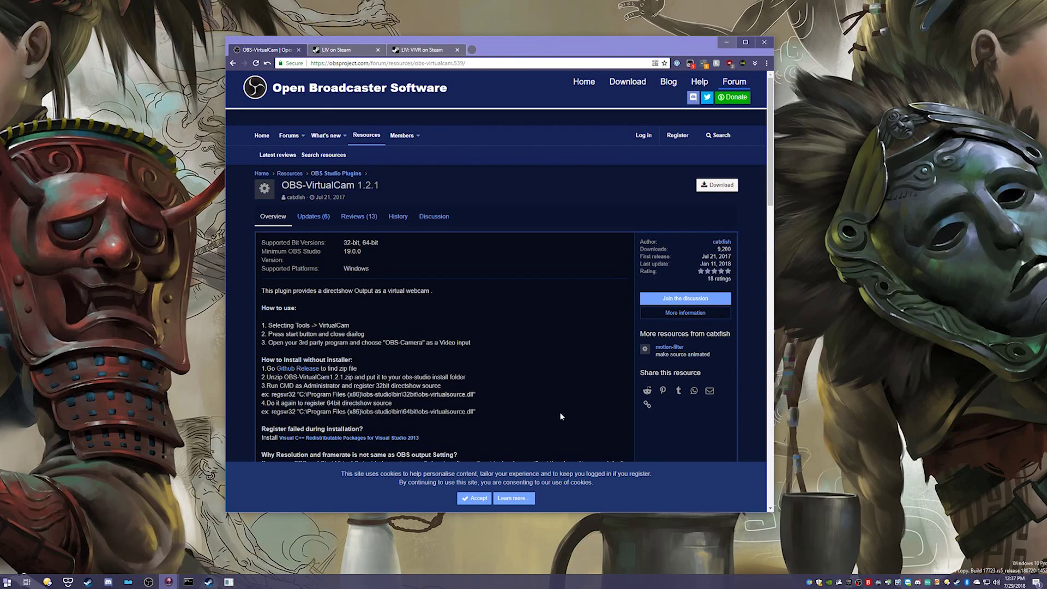
# Bring up the launch options for the OBS Studio taskbar icon.
pyautogui.rightClick(148, 582)
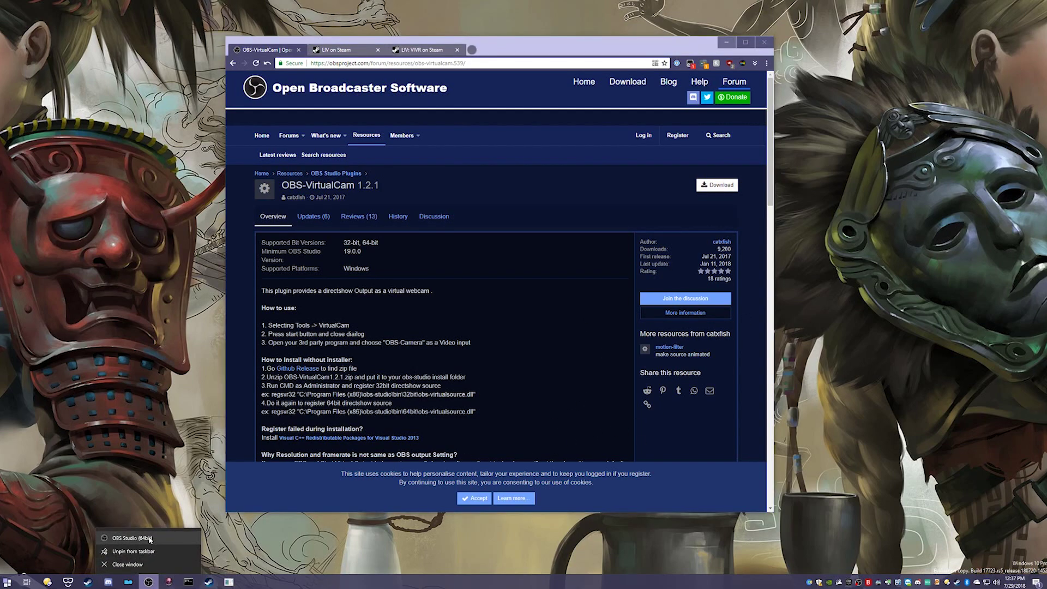
# Start another OBS Studio instance from the taskbar, choosing Launch Anyway.
pyautogui.click(197, 515)
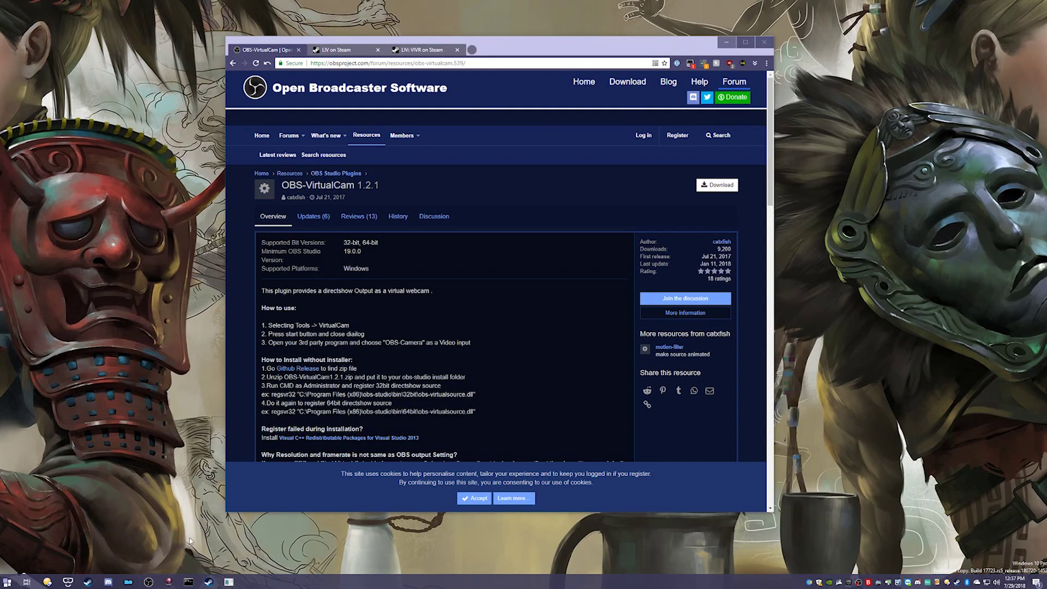
pyautogui.rightClick(148, 583)
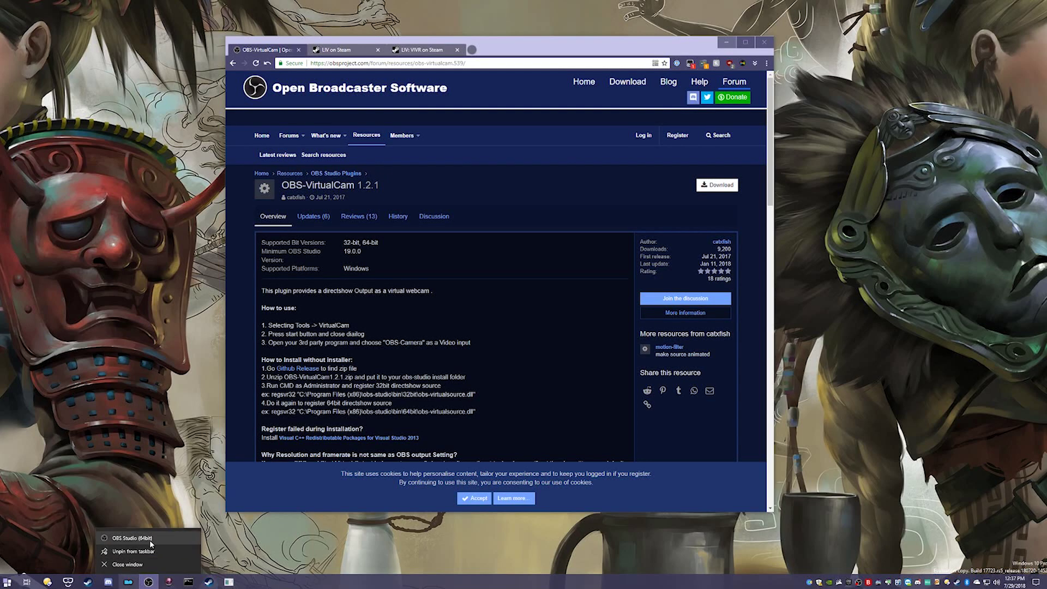
pyautogui.click(138, 539)
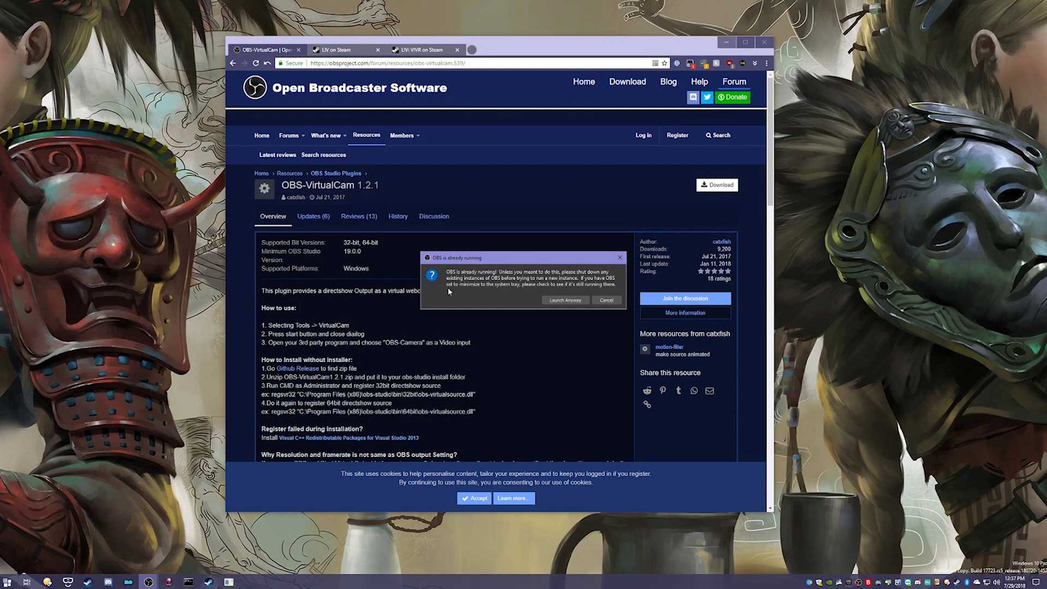
pyautogui.click(566, 301)
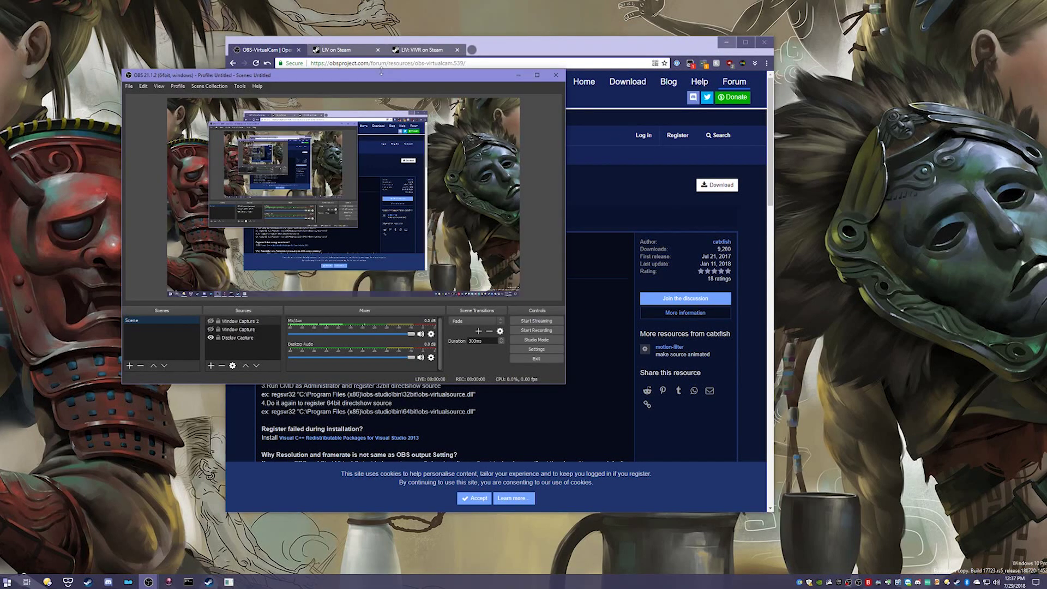
# Hide the Display Capture source so the preview turns black.
pyautogui.click(211, 339)
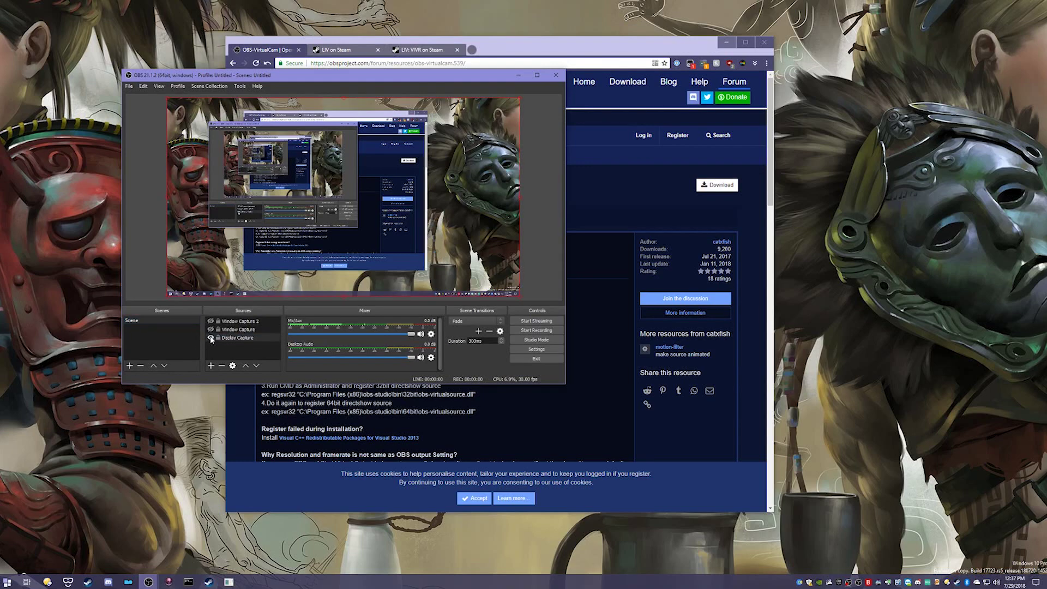
pyautogui.click(211, 338)
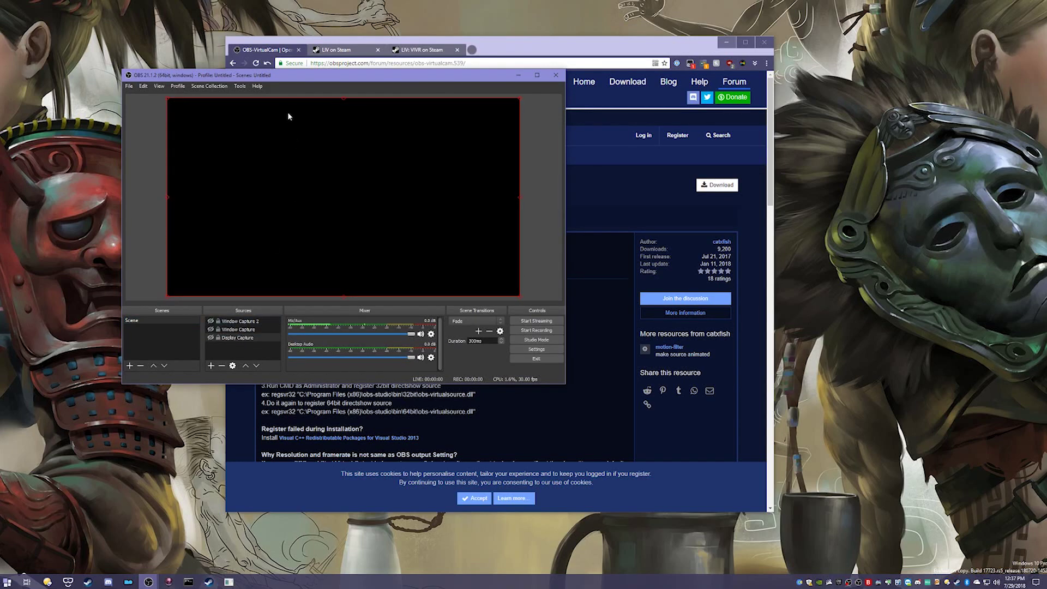
pyautogui.moveTo(318, 79); pyautogui.dragTo(247, 100)
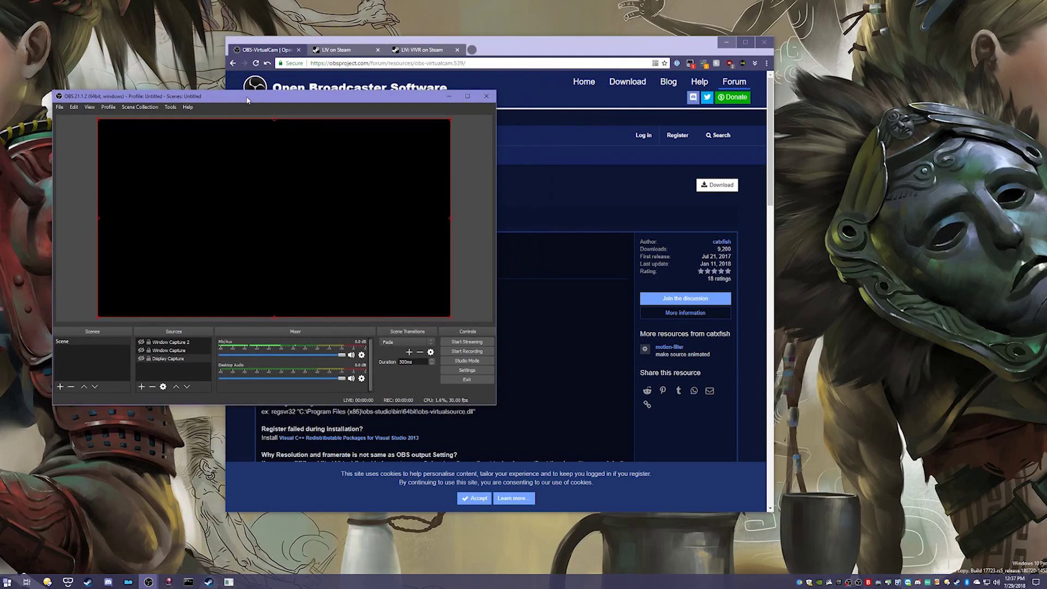
pyautogui.click(172, 107)
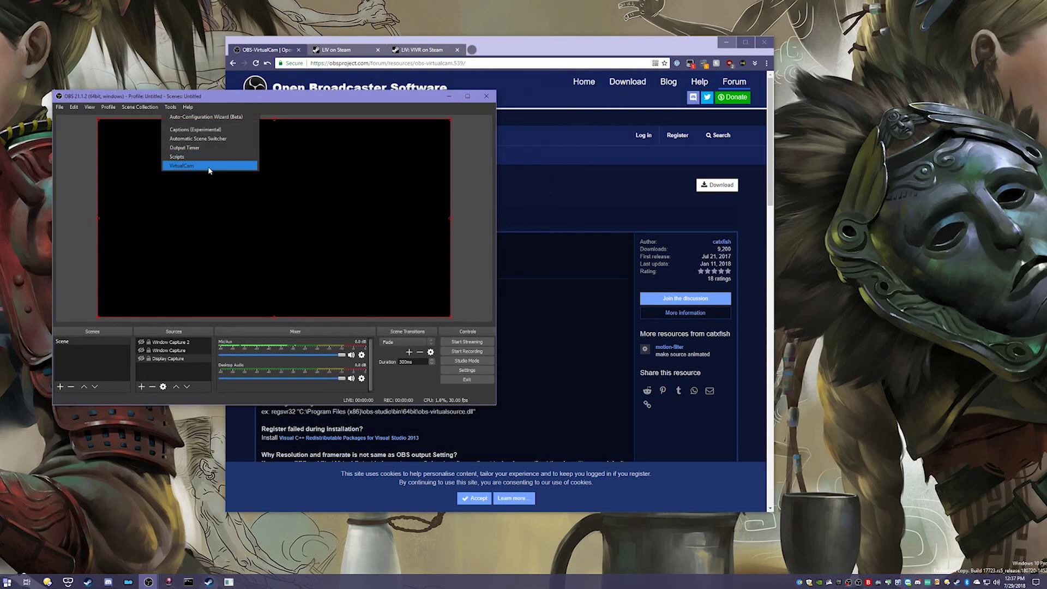
pyautogui.click(182, 374)
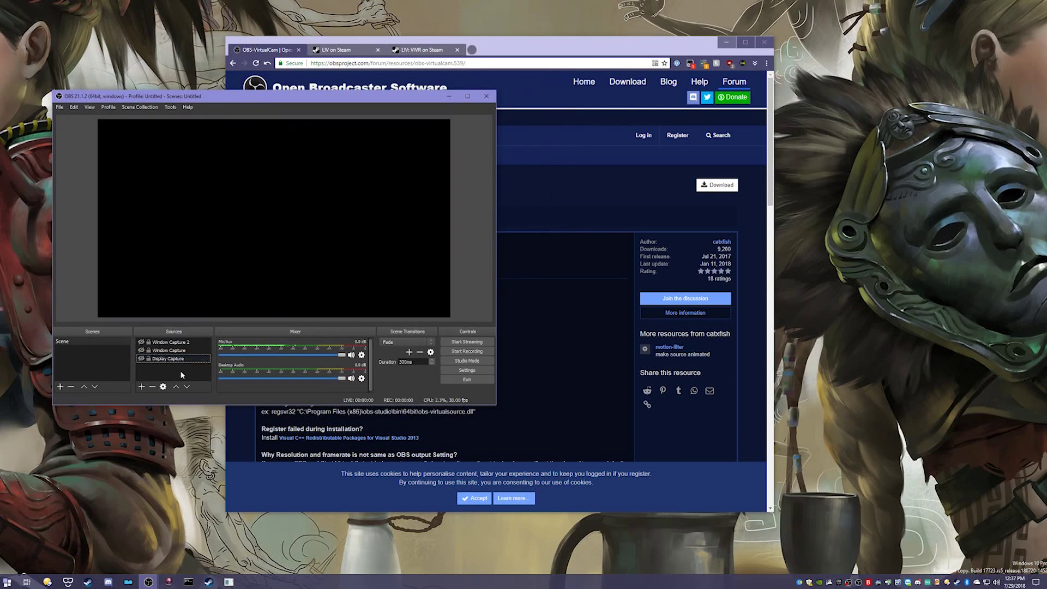
# Add a Window Capture source of the [main.exe]: Greenscreen window.
pyautogui.rightClick(172, 370)
pyautogui.moveTo(208, 374)
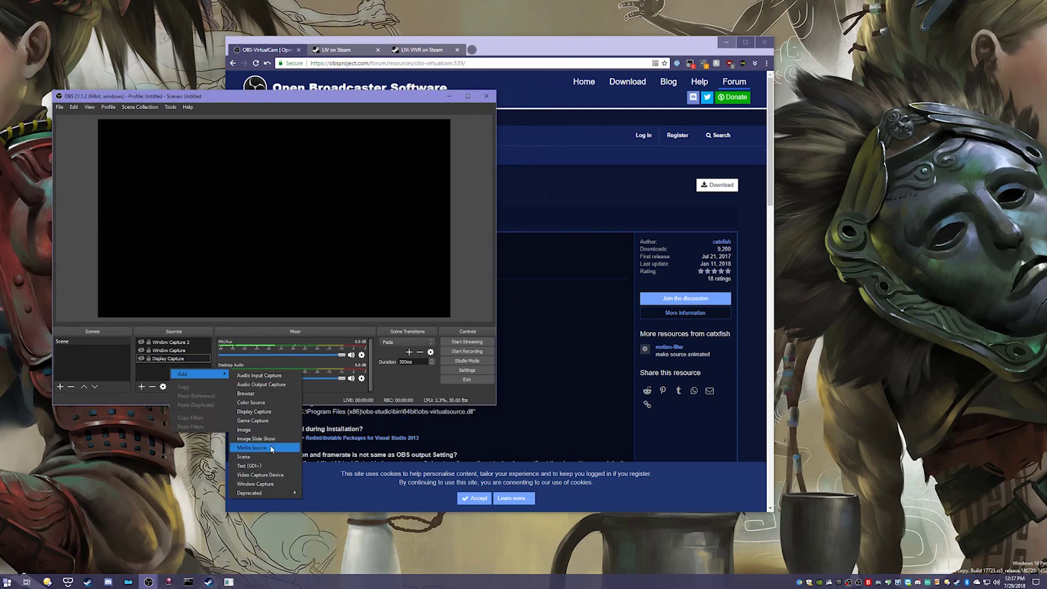
pyautogui.click(269, 483)
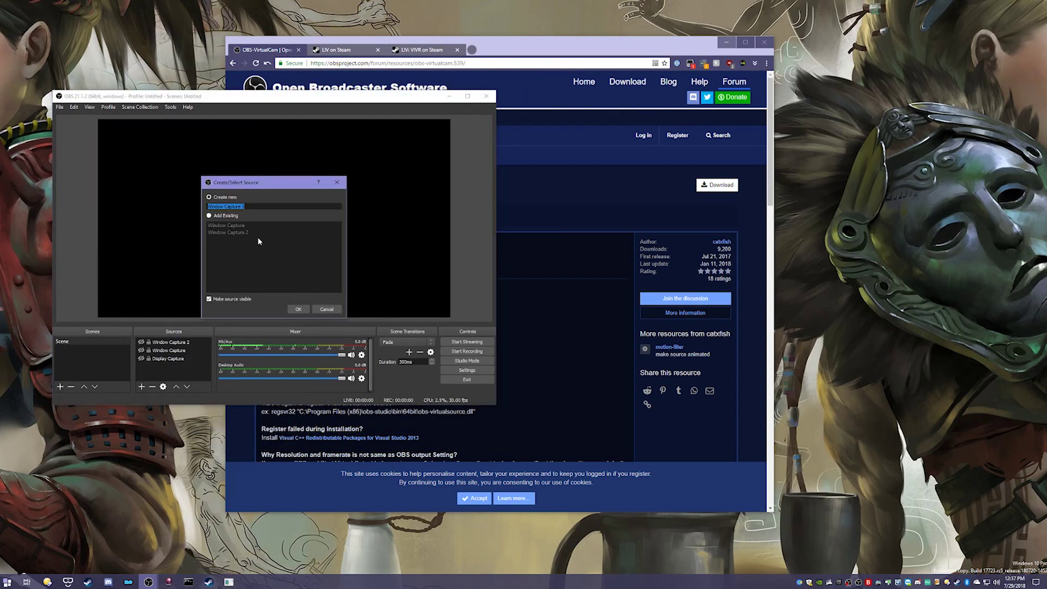
pyautogui.click(297, 313)
pyautogui.click(239, 305)
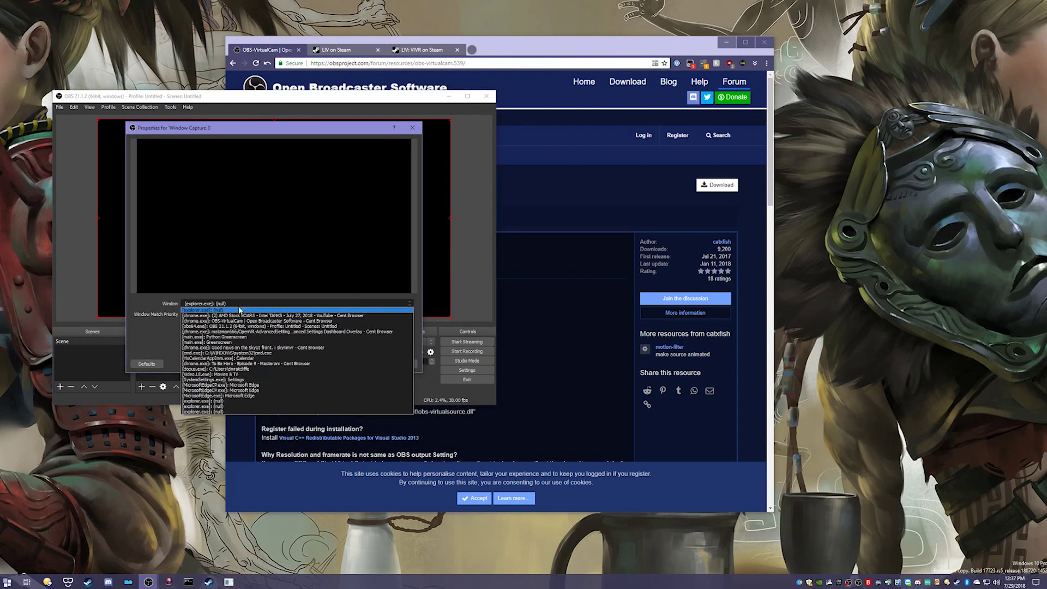
pyautogui.click(242, 343)
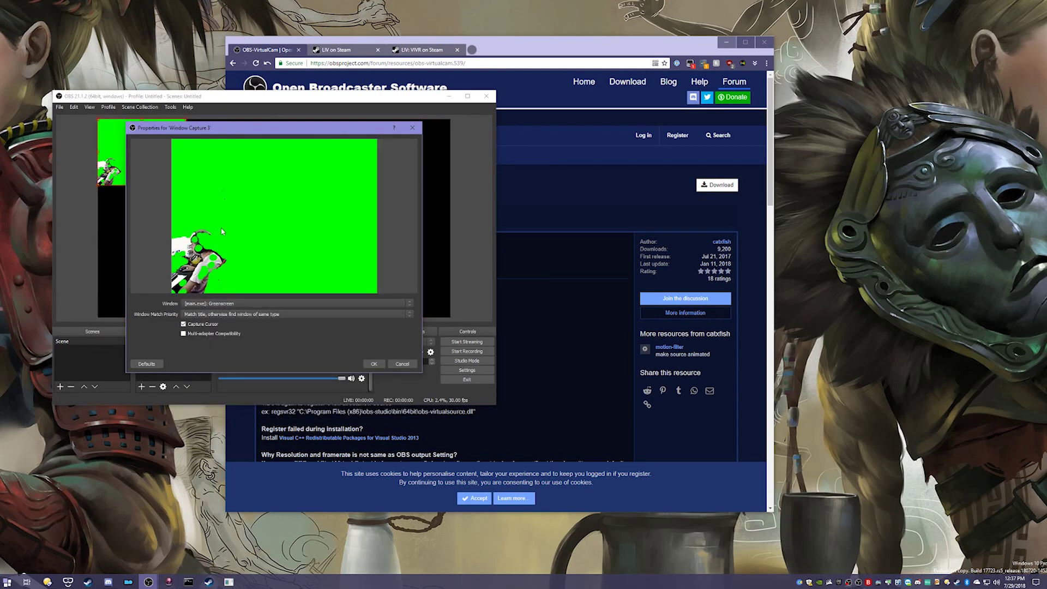
pyautogui.click(374, 364)
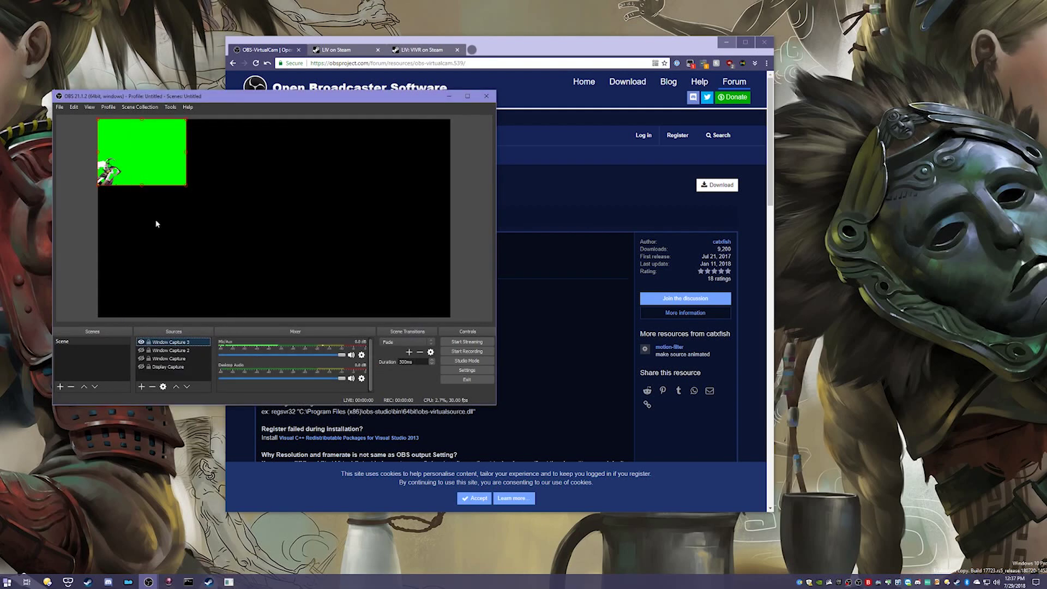
# Center the green capture on screen and fit it to screen.
pyautogui.rightClick(146, 144)
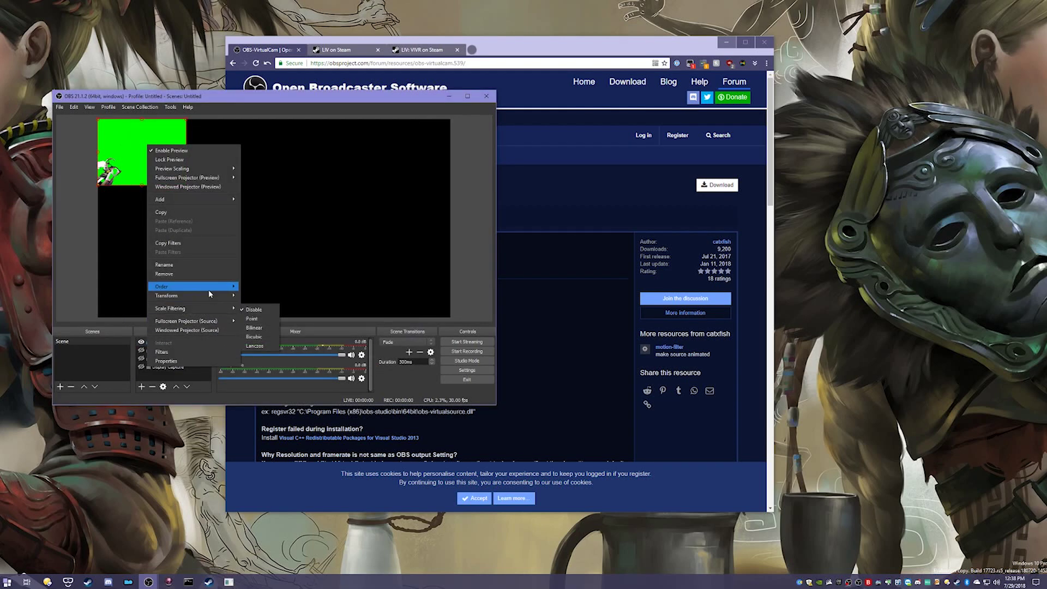
pyautogui.moveTo(207, 296)
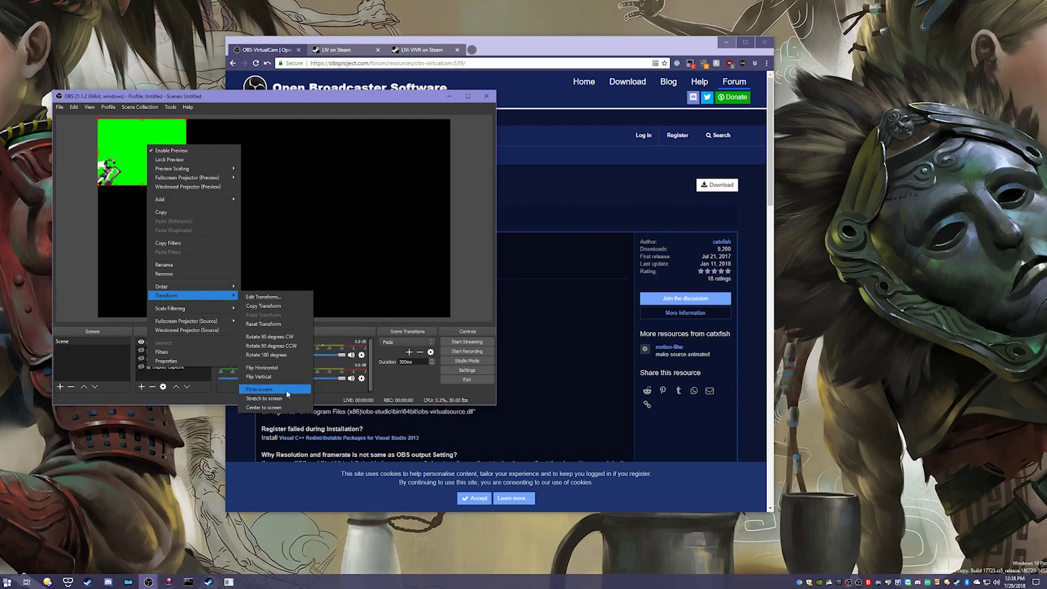
pyautogui.click(286, 408)
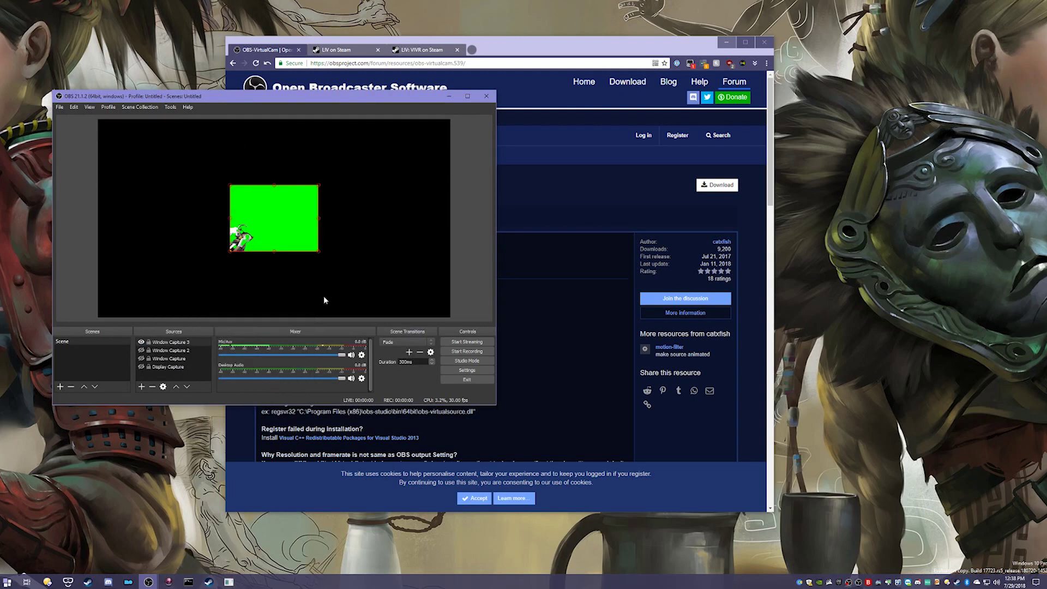
pyautogui.rightClick(288, 222)
pyautogui.moveTo(349, 372)
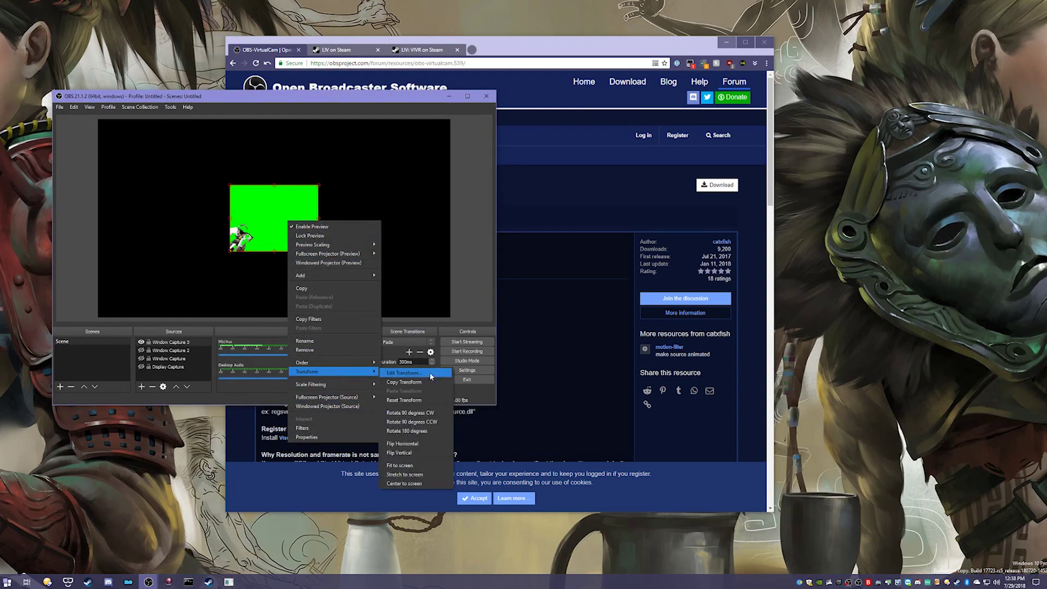
pyautogui.click(419, 468)
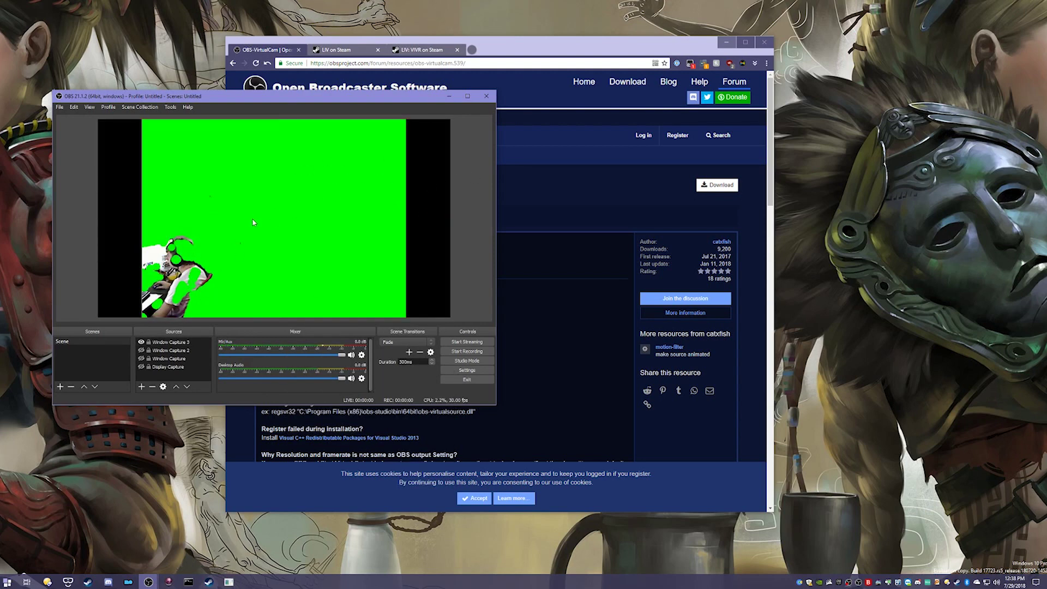
pyautogui.click(224, 237)
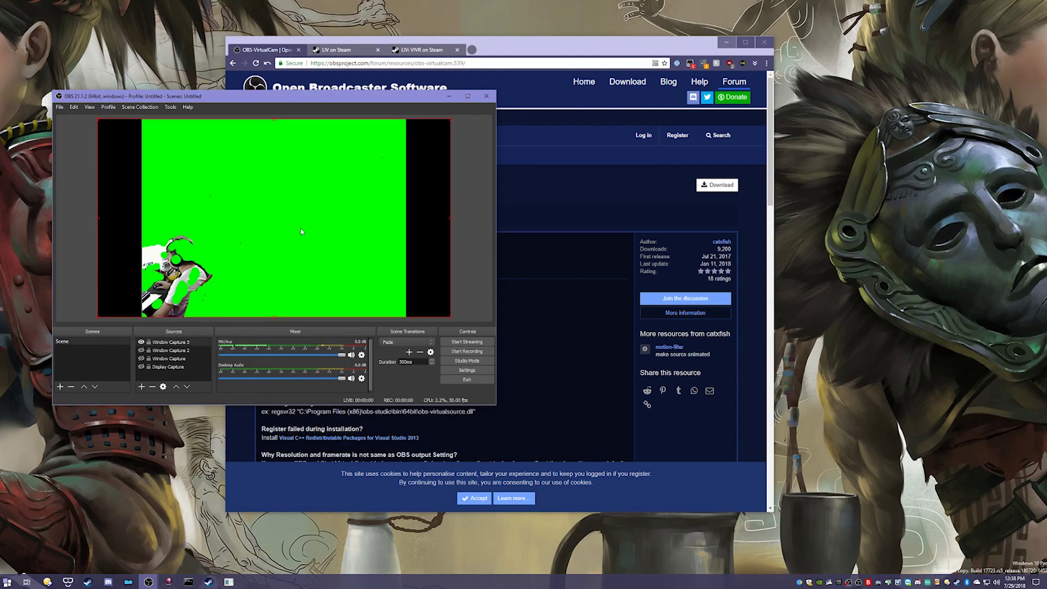
pyautogui.click(478, 184)
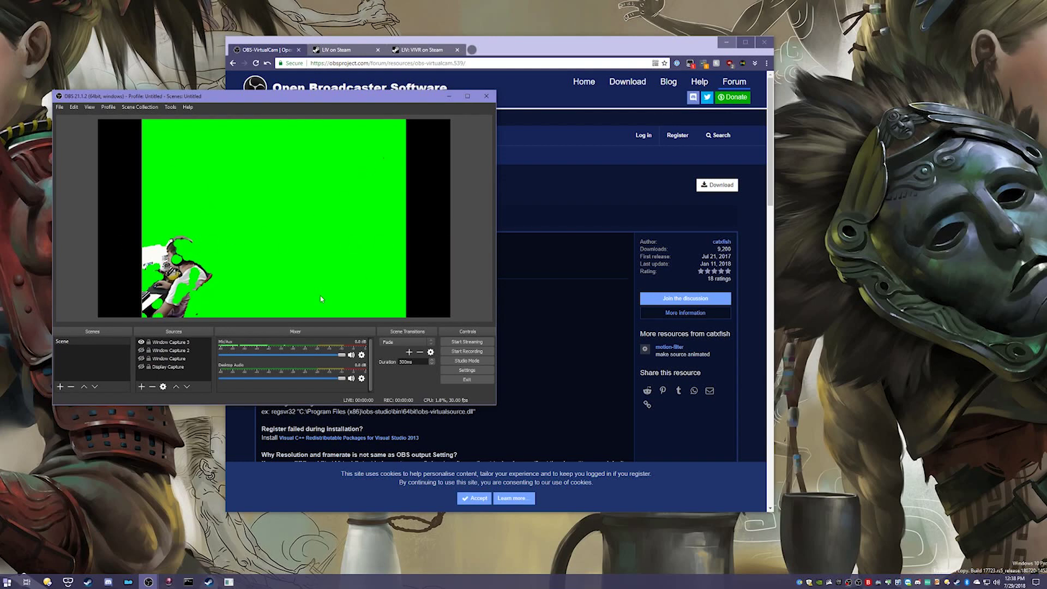
# Add a bright green #00ff00 Color Source sized 1920x1080.
pyautogui.rightClick(180, 373)
pyautogui.moveTo(188, 378)
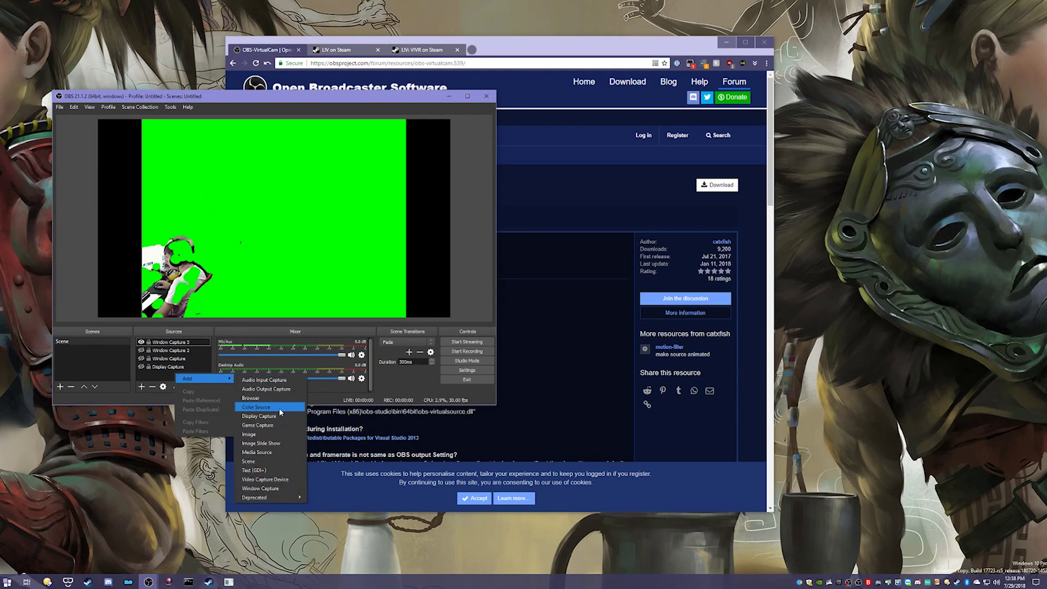
pyautogui.click(261, 407)
pyautogui.click(300, 309)
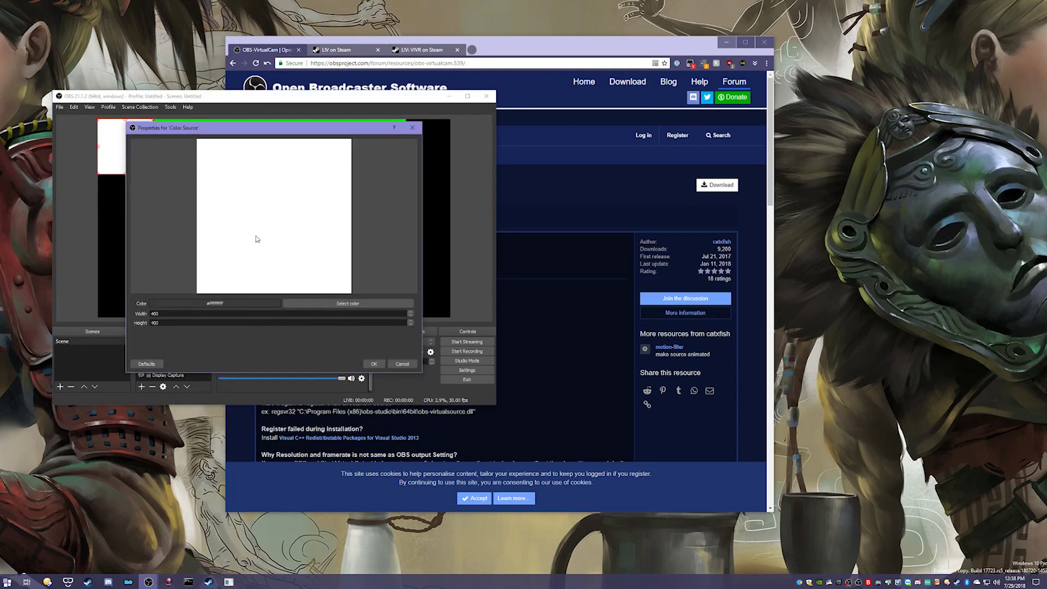
pyautogui.click(332, 305)
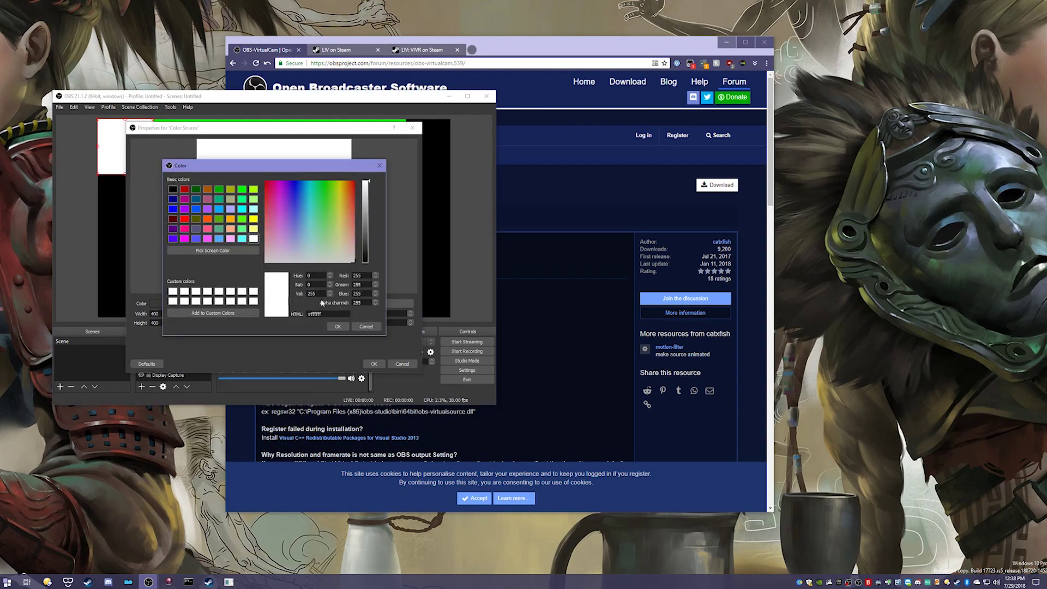
pyautogui.click(243, 191)
pyautogui.click(337, 327)
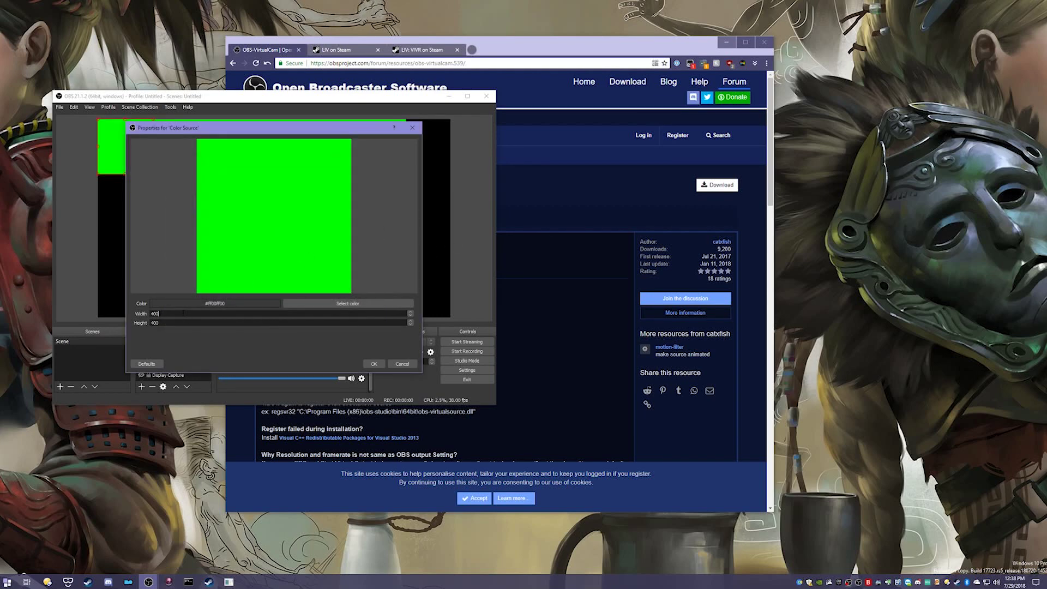
pyautogui.write('1920')
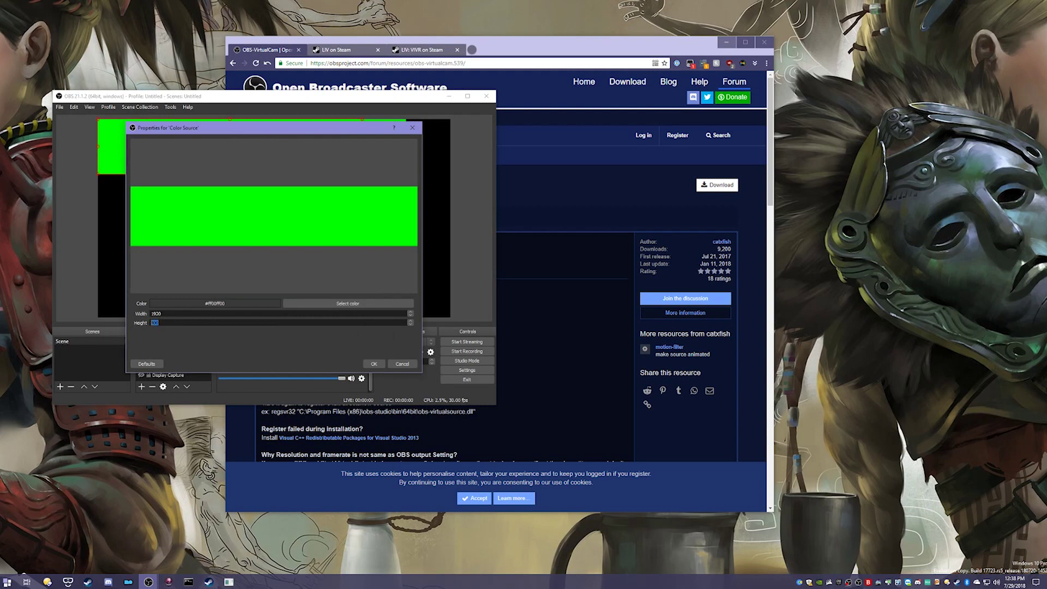
pyautogui.write('1080')
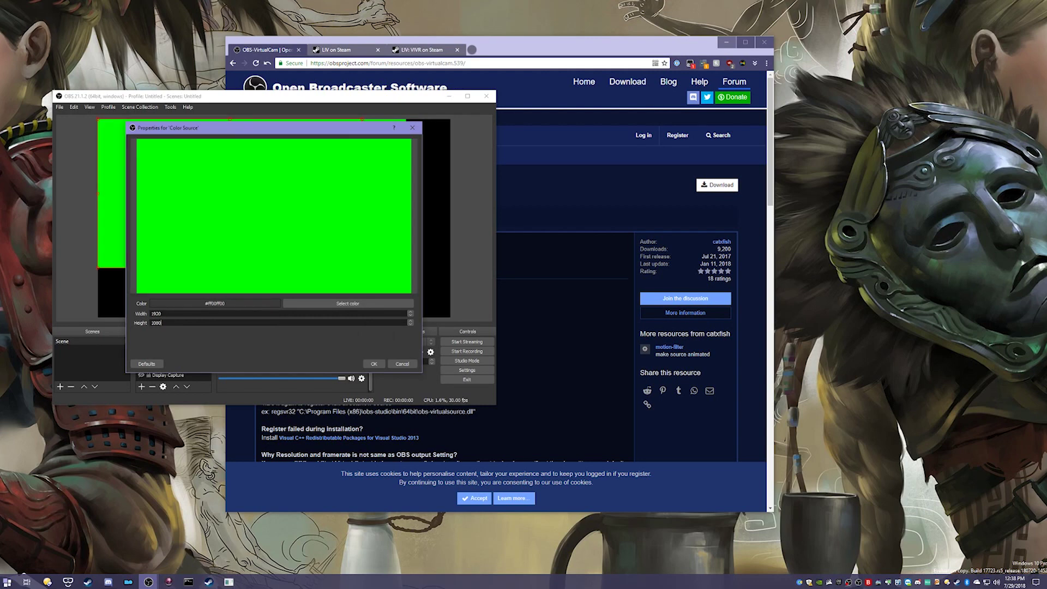
pyautogui.click(374, 364)
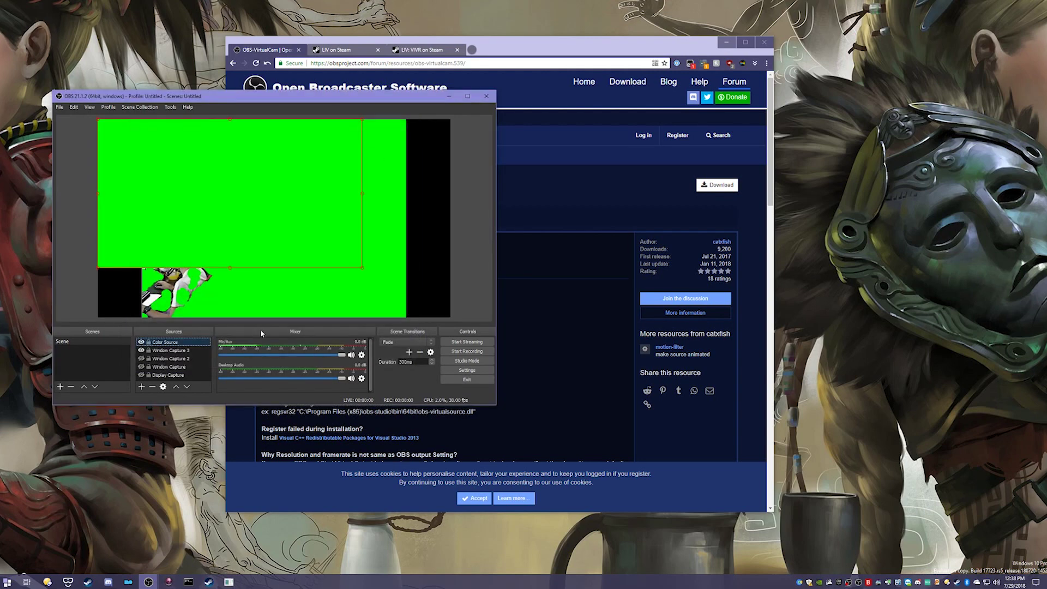
# Fit the Color Source to screen and layer it beneath Window Capture 3.
pyautogui.rightClick(124, 238)
pyautogui.click(114, 257)
pyautogui.rightClick(114, 256)
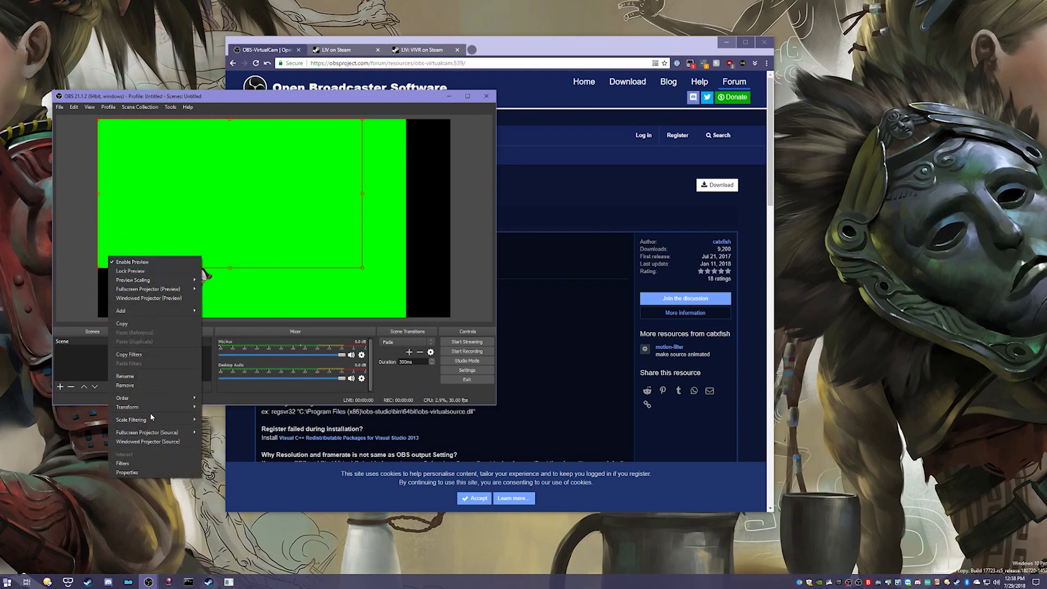
pyautogui.moveTo(154, 408)
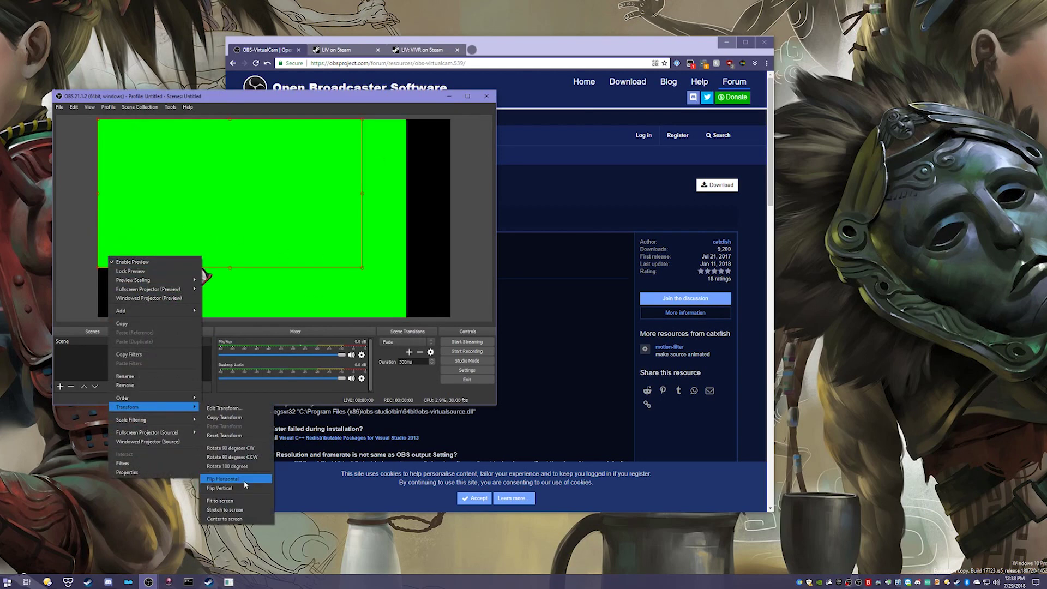
pyautogui.click(237, 501)
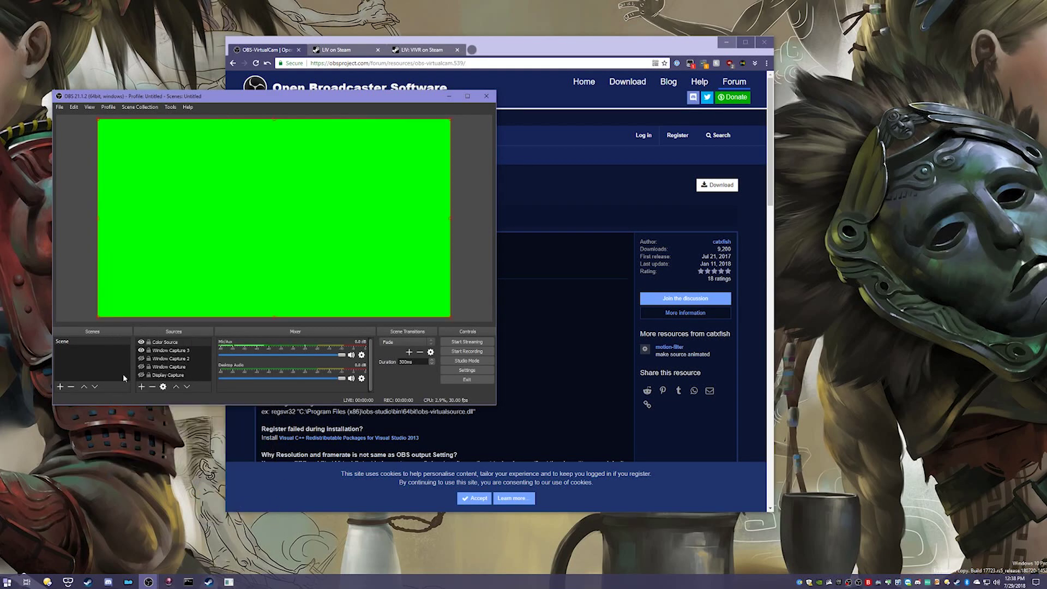
pyautogui.moveTo(169, 343); pyautogui.dragTo(184, 354)
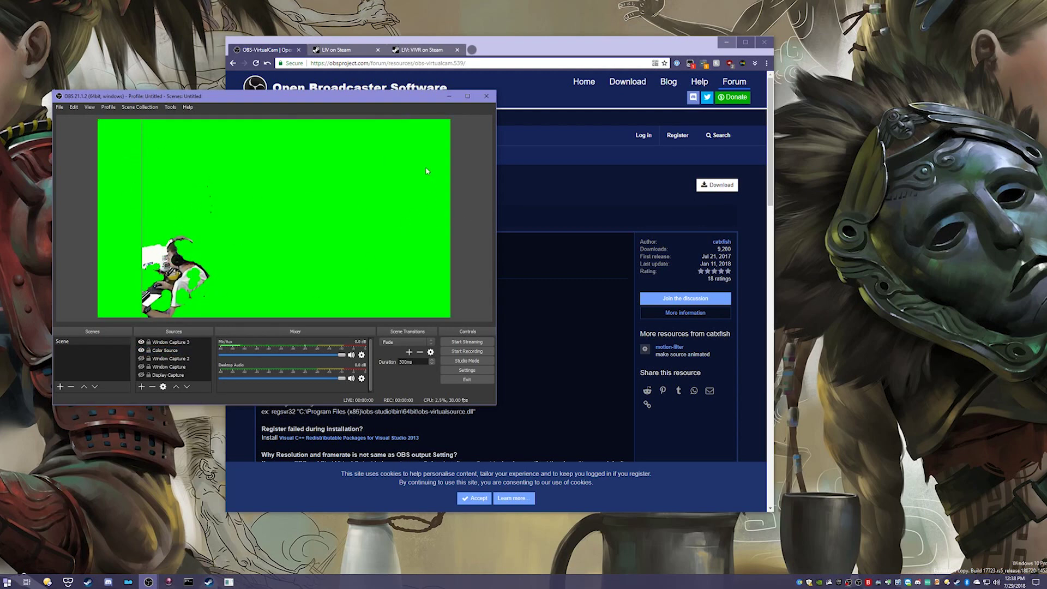
pyautogui.moveTo(365, 104); pyautogui.dragTo(527, 105)
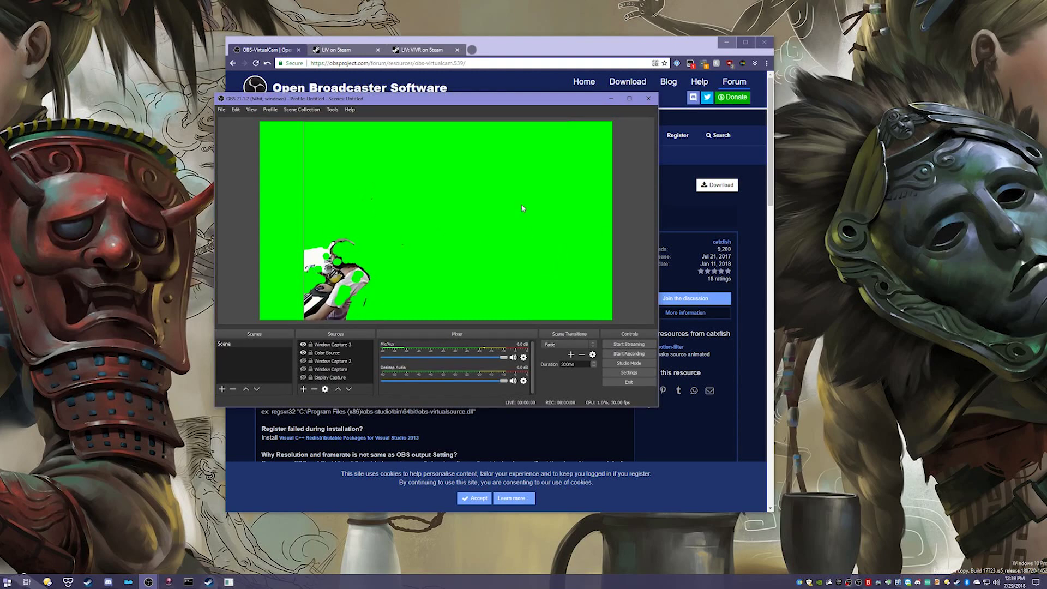
# Start the VirtualCam with Color Source selected and all crop values at 0.
pyautogui.moveTo(490, 99); pyautogui.dragTo(269, 76)
pyautogui.click(175, 85)
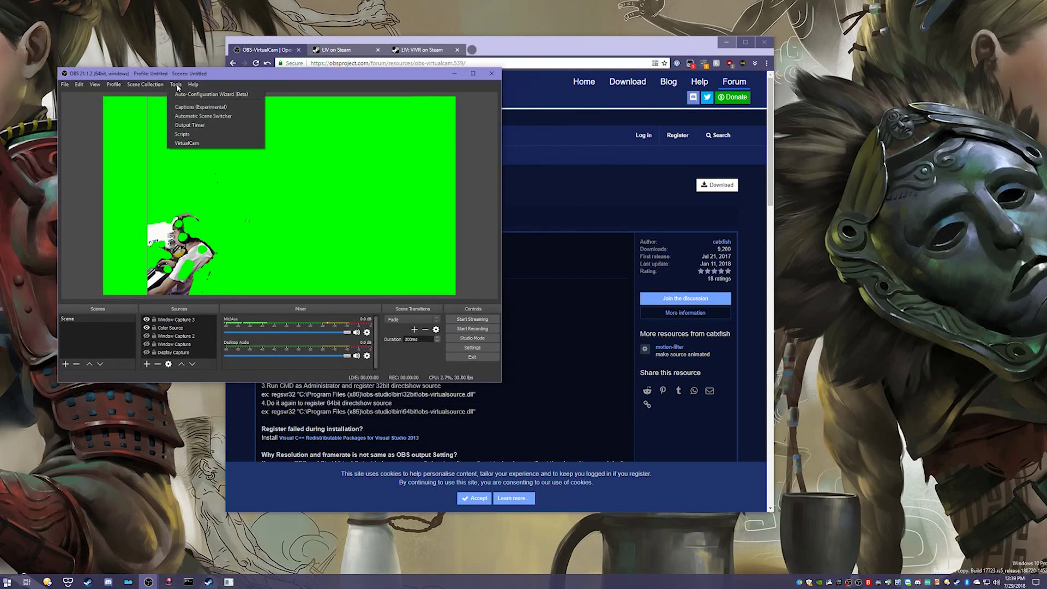
pyautogui.click(186, 143)
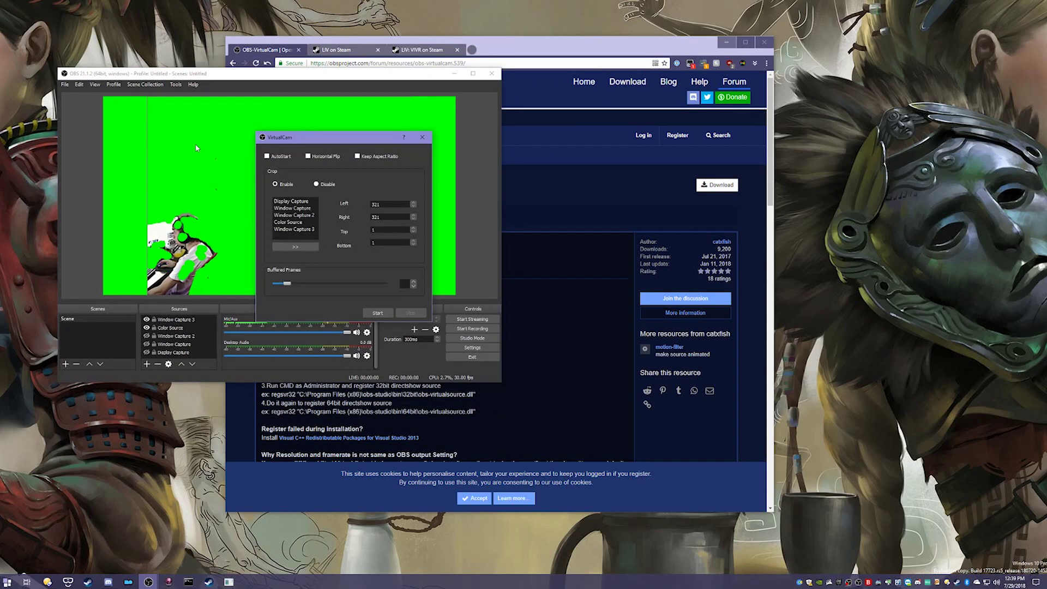
pyautogui.click(293, 222)
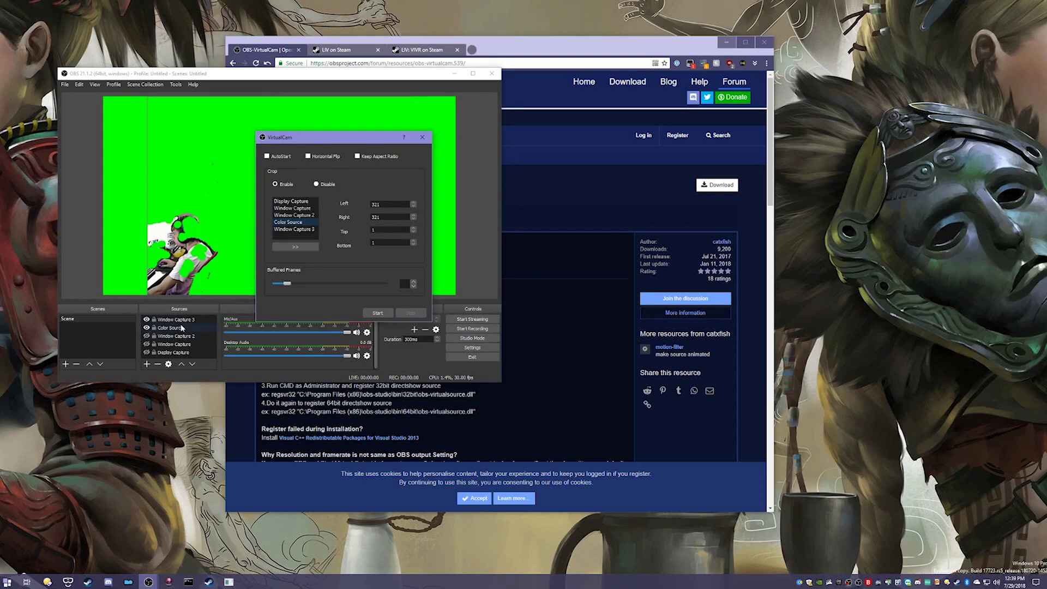
pyautogui.click(295, 247)
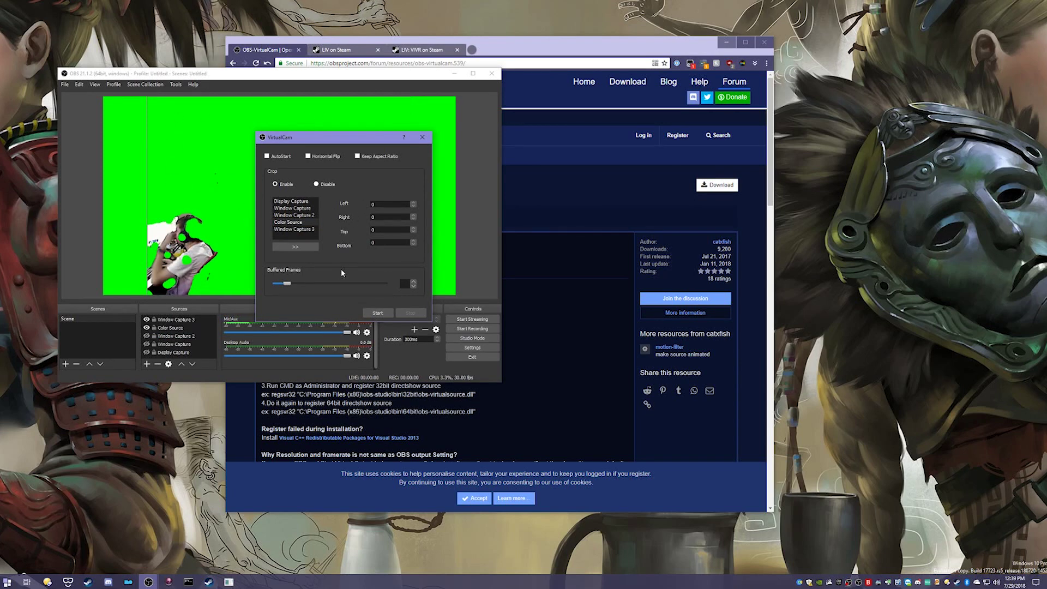
pyautogui.click(377, 314)
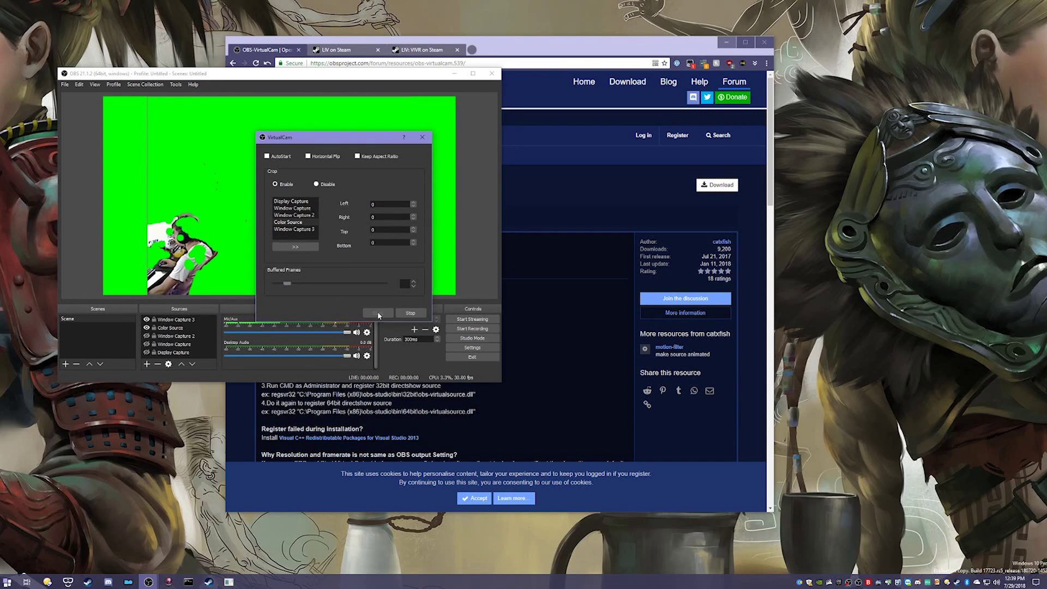
pyautogui.moveTo(380, 140); pyautogui.dragTo(297, 108)
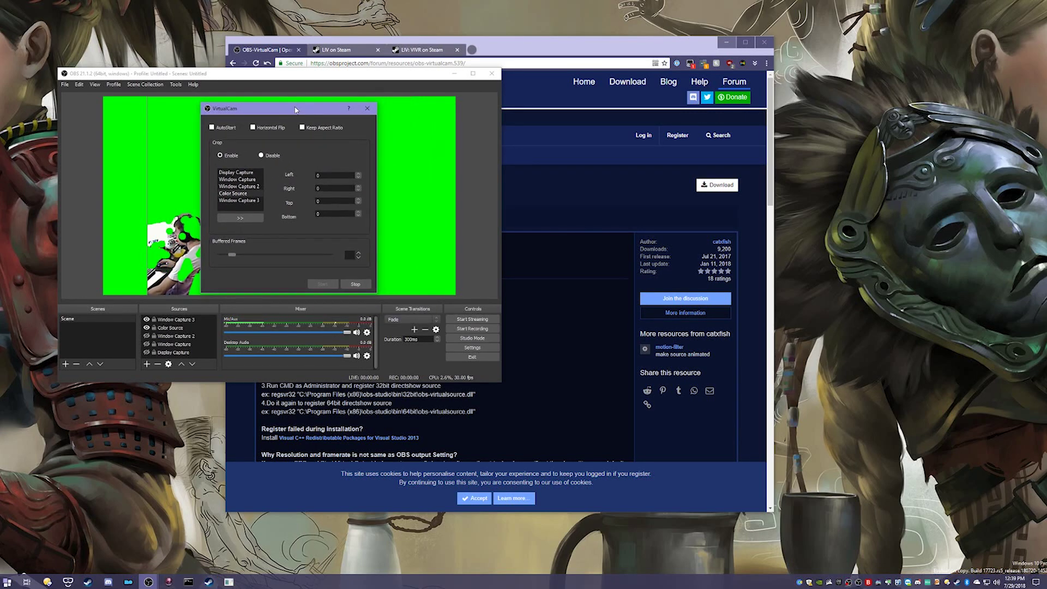
pyautogui.click(537, 159)
# Scroll through the LIV Steam store page.
pyautogui.click(314, 51)
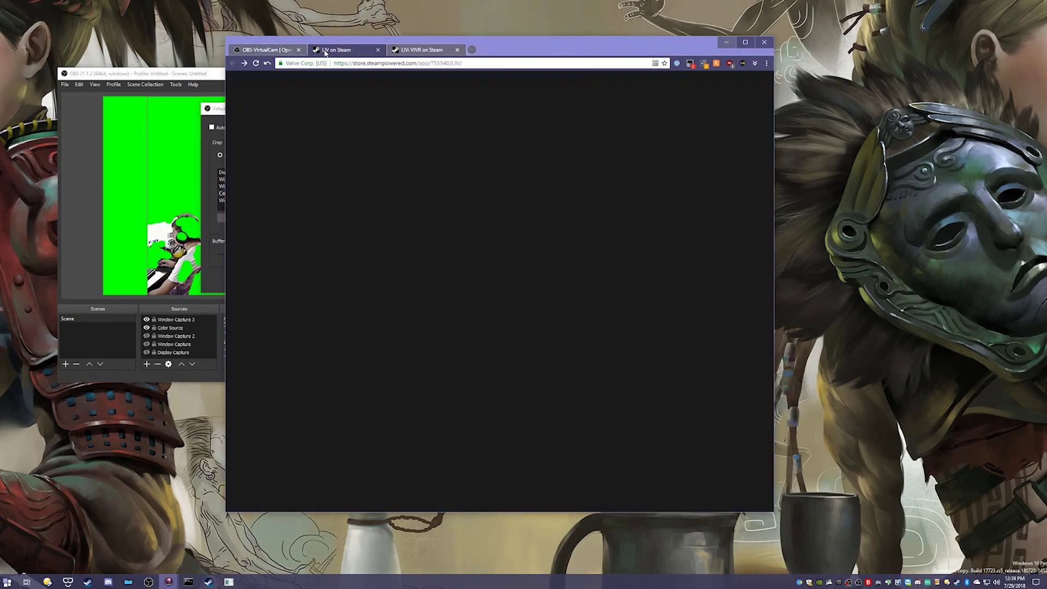
pyautogui.scroll(-3, 425, 277)
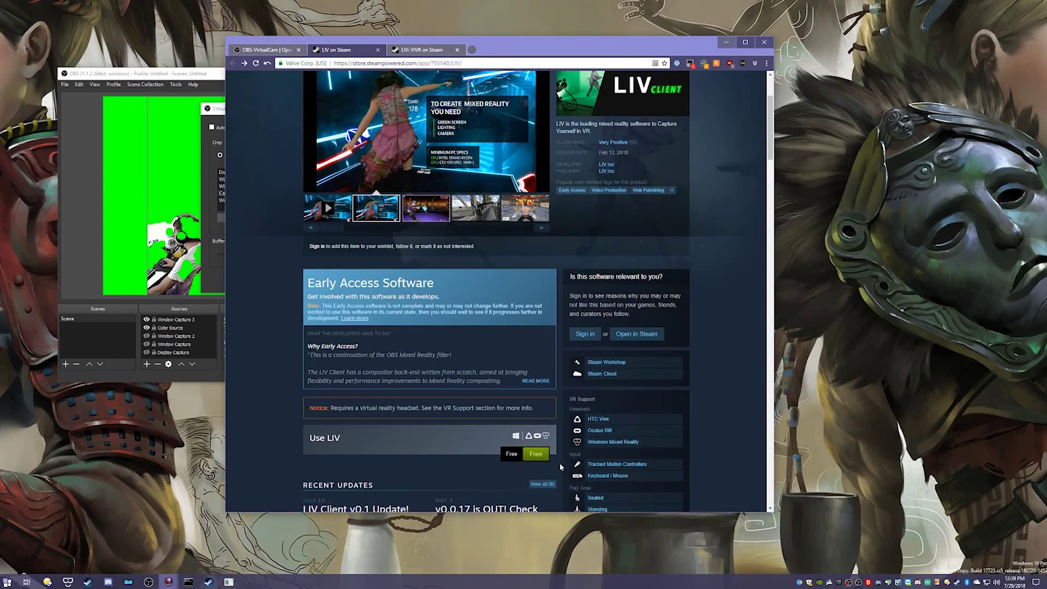
pyautogui.scroll(-1, 556, 463)
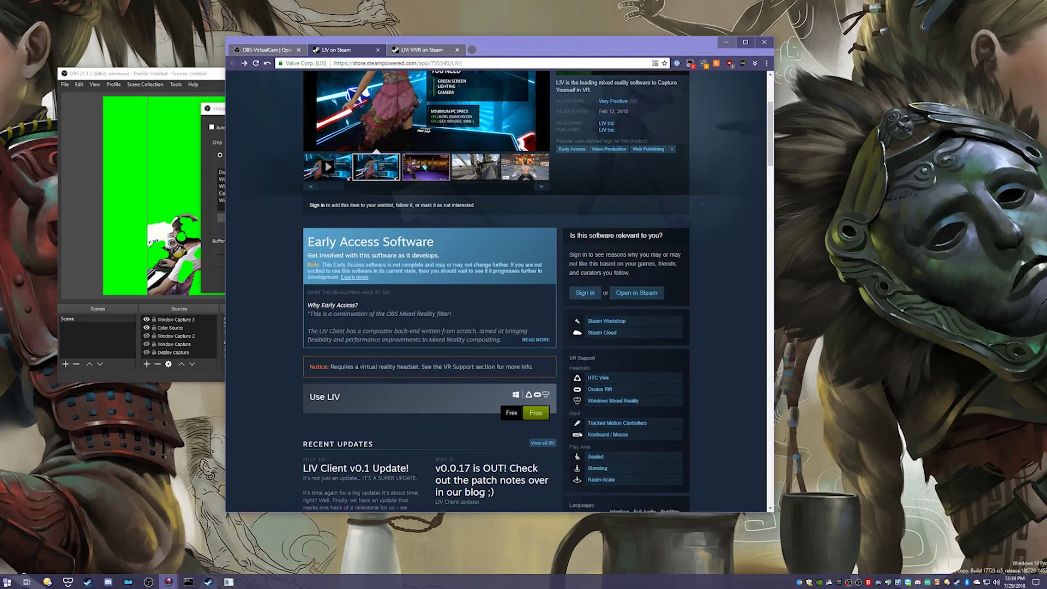
pyautogui.scroll(3, 569, 198)
# Look over the LIV: VIVR Steam store page.
pyautogui.hotkey('ctrl', 'Tab')
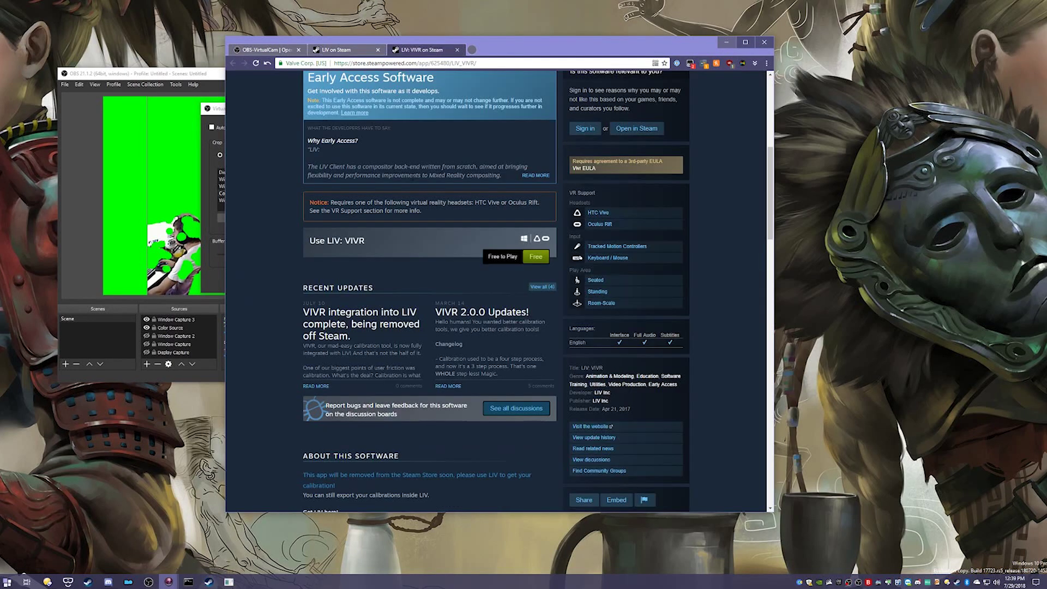
pyautogui.scroll(6, 417, 204)
pyautogui.moveTo(352, 167); pyautogui.dragTo(303, 165)
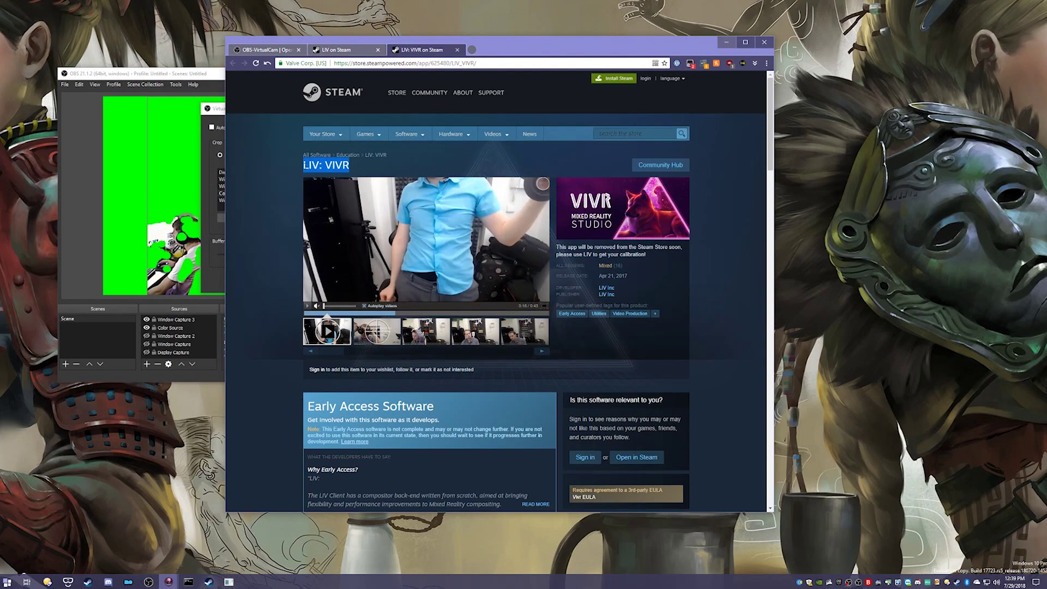
pyautogui.scroll(-2, 305, 167)
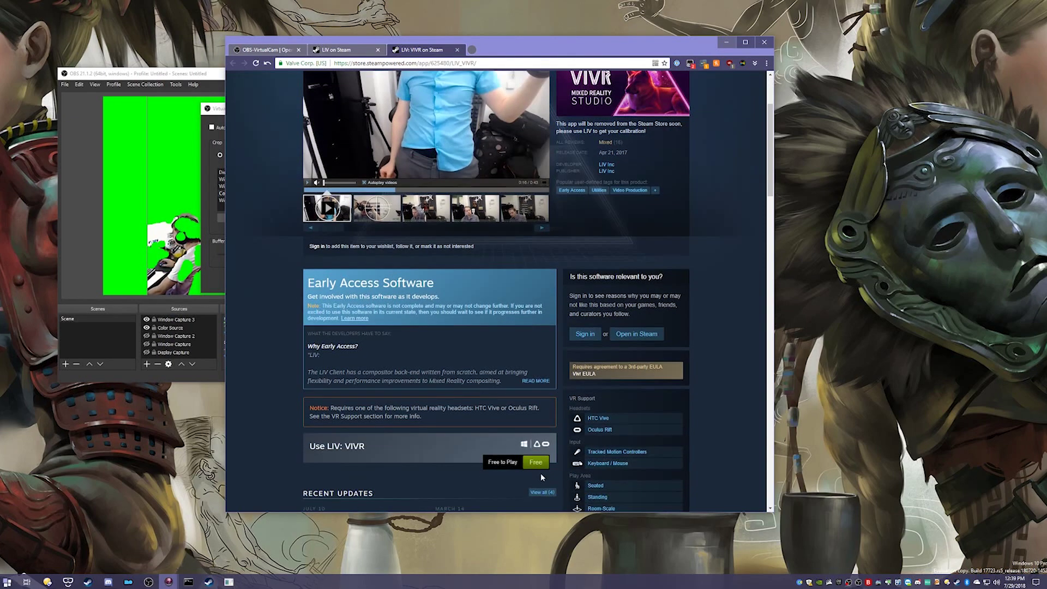
pyautogui.scroll(2, 543, 478)
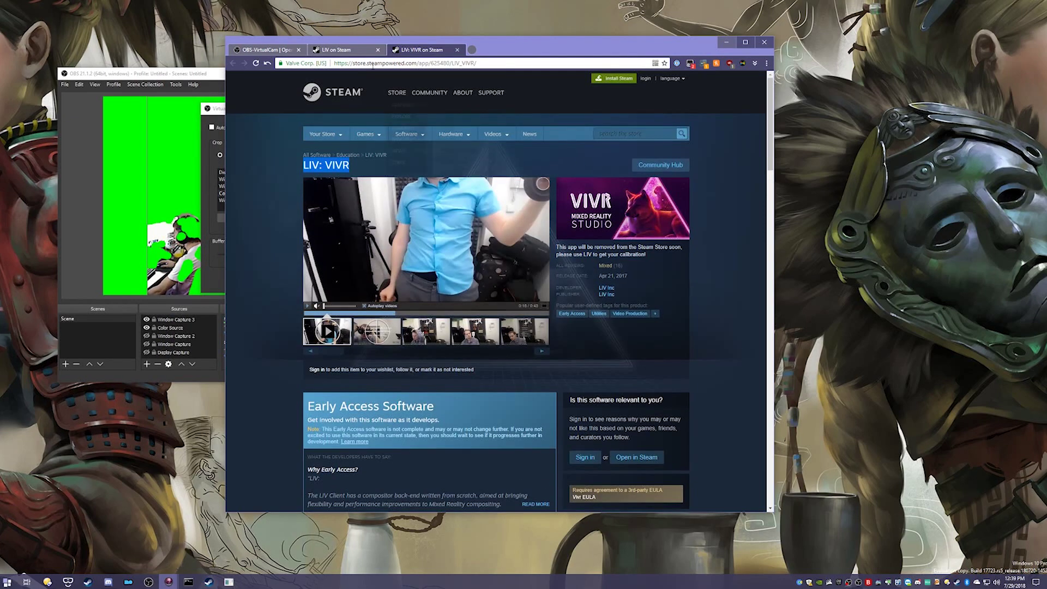
# Revisit the LIV page, return to the OBS-VirtualCam tab, and minimize the browser.
pyautogui.click(331, 49)
pyautogui.scroll(-4, 441, 442)
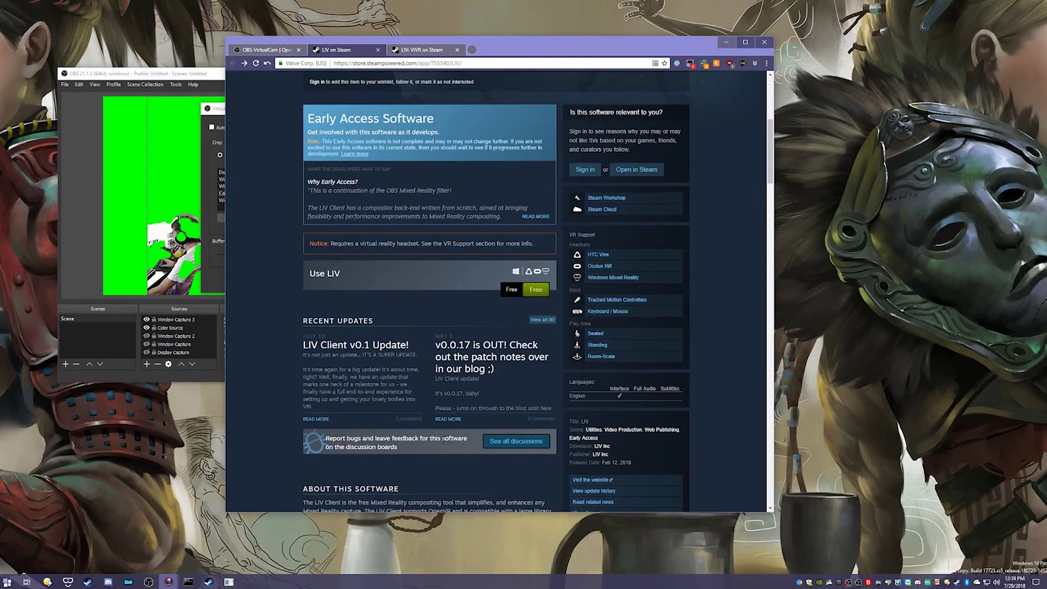
pyautogui.scroll(4, 439, 407)
pyautogui.scroll(-3, 488, 344)
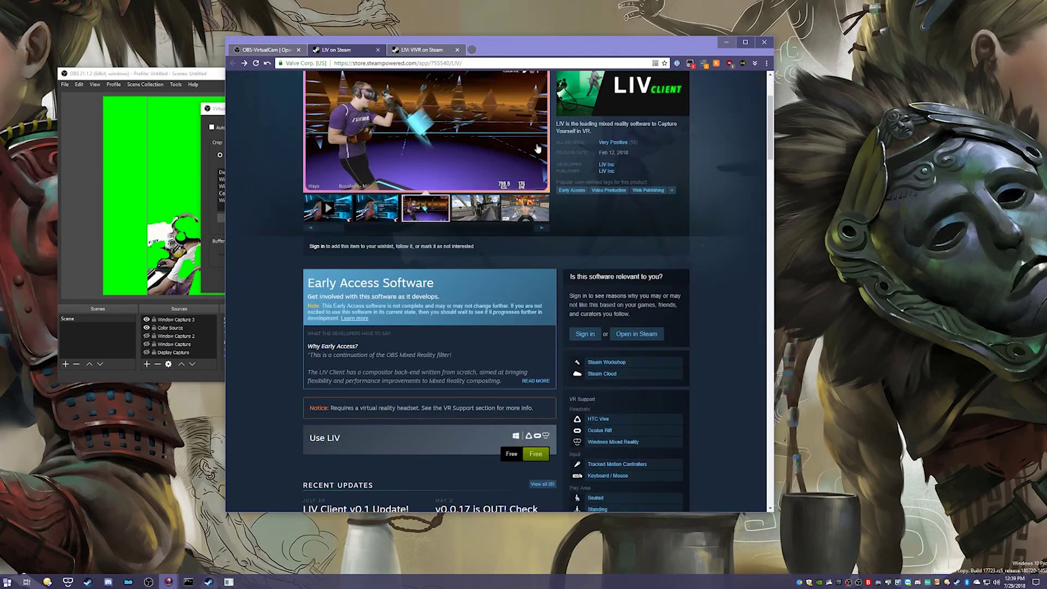
pyautogui.scroll(3, 424, 116)
pyautogui.click(265, 51)
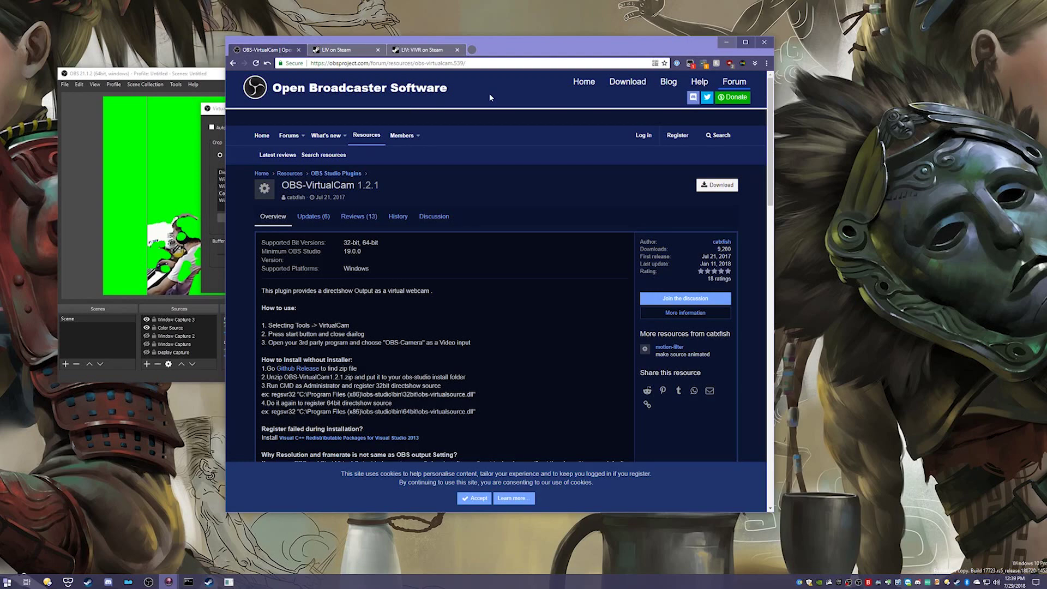
pyautogui.click(731, 48)
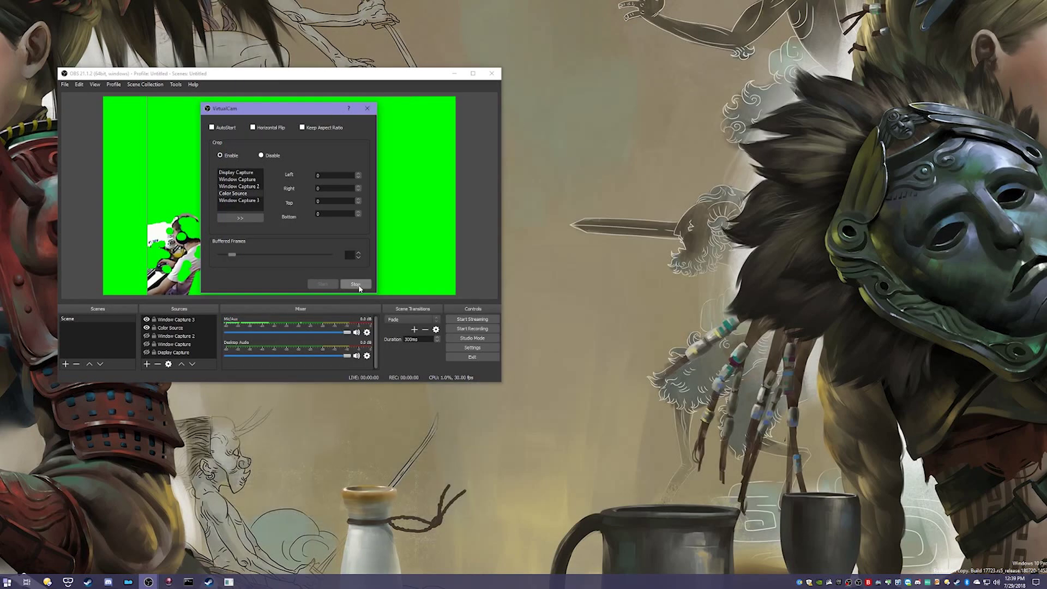
# Close the VirtualCam settings, minimize OBS, and bring up the Steam client.
pyautogui.click(367, 108)
pyautogui.click(176, 84)
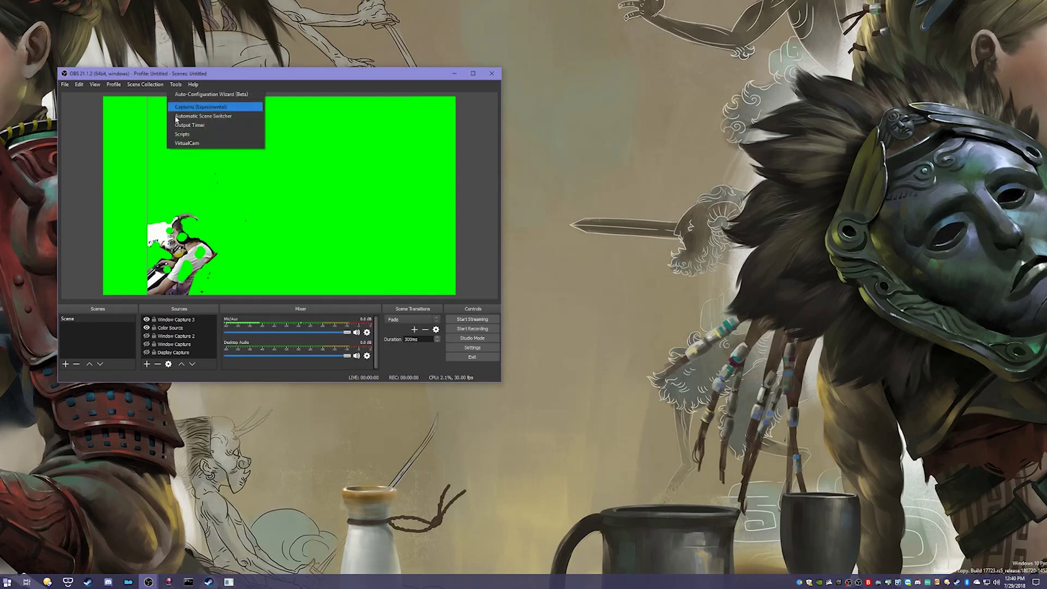
pyautogui.click(186, 143)
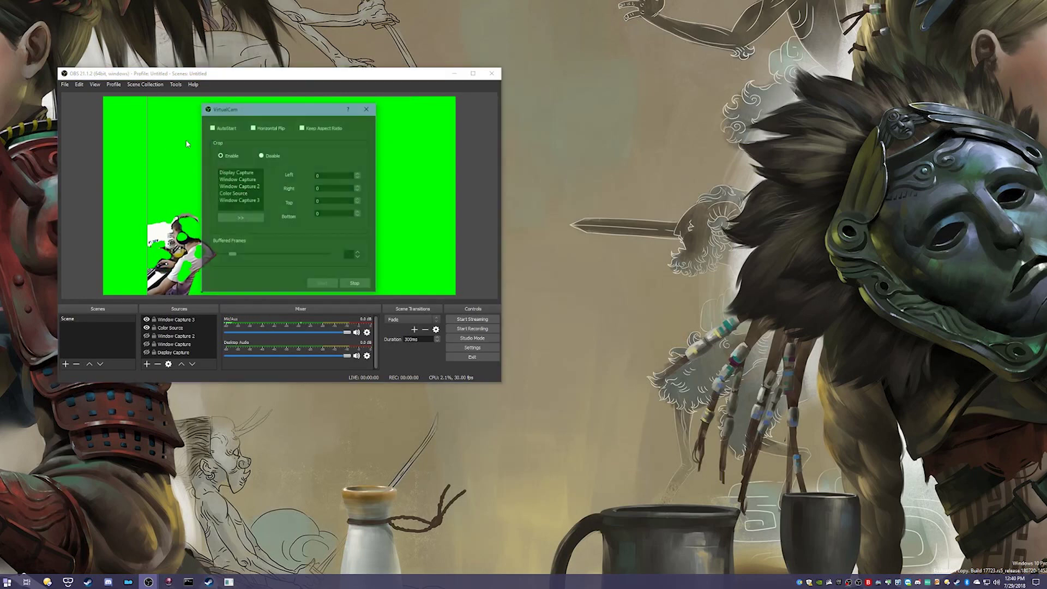
pyautogui.click(369, 110)
pyautogui.click(454, 73)
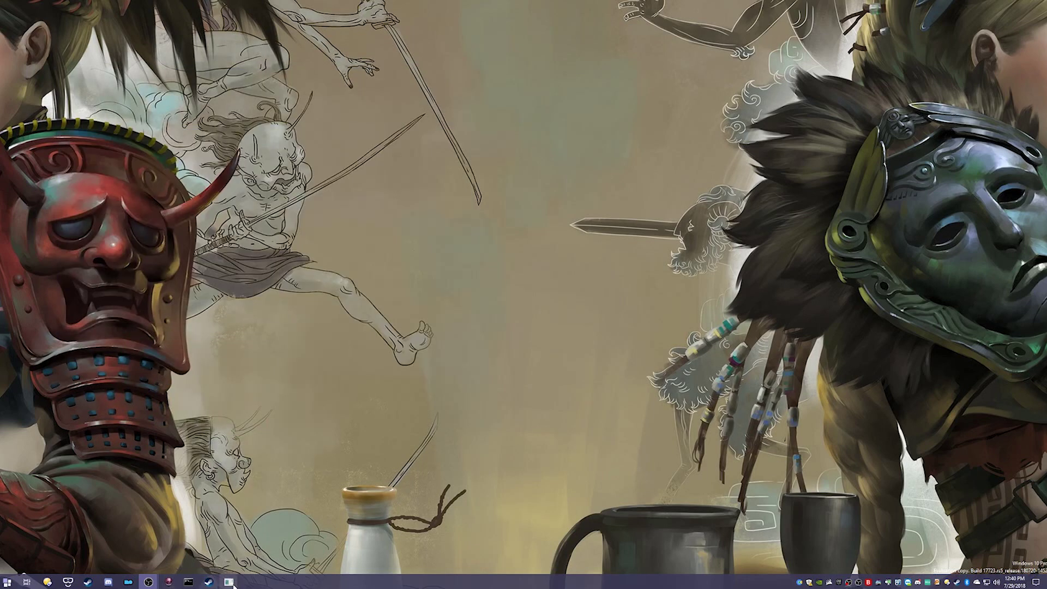
pyautogui.click(208, 582)
# Launch LIV from the Steam library and center the LIV Client window.
pyautogui.moveTo(401, 80); pyautogui.dragTo(566, 108)
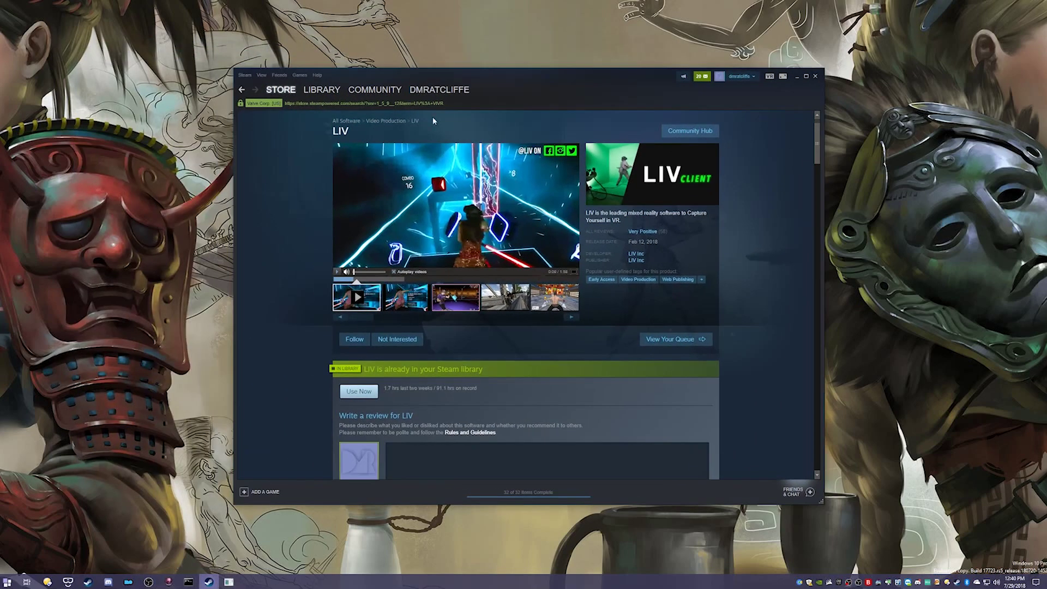
pyautogui.click(322, 90)
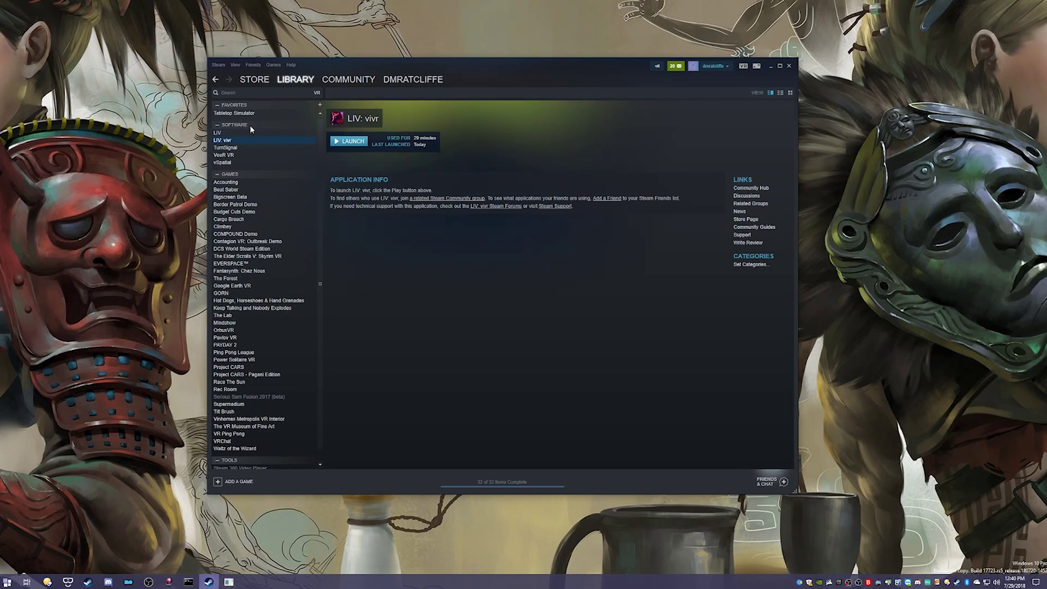
pyautogui.click(217, 147)
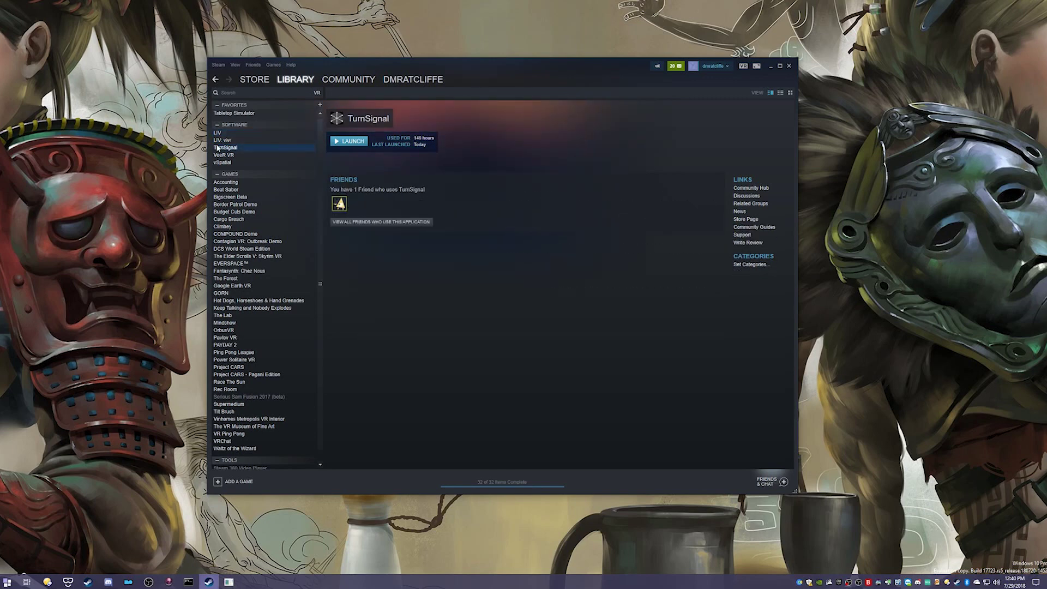
pyautogui.click(236, 141)
pyautogui.click(234, 133)
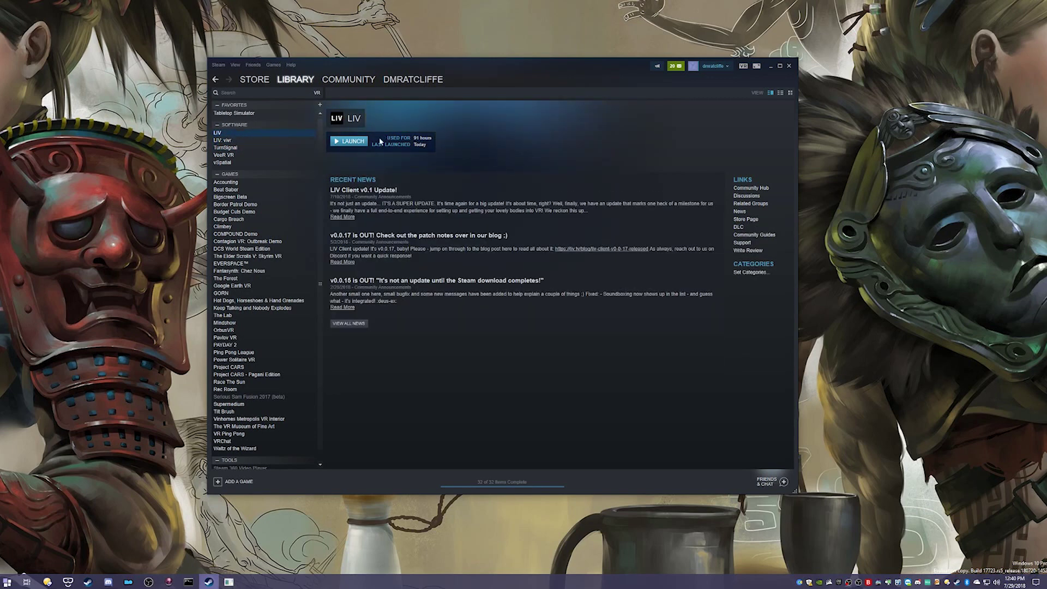
pyautogui.click(350, 141)
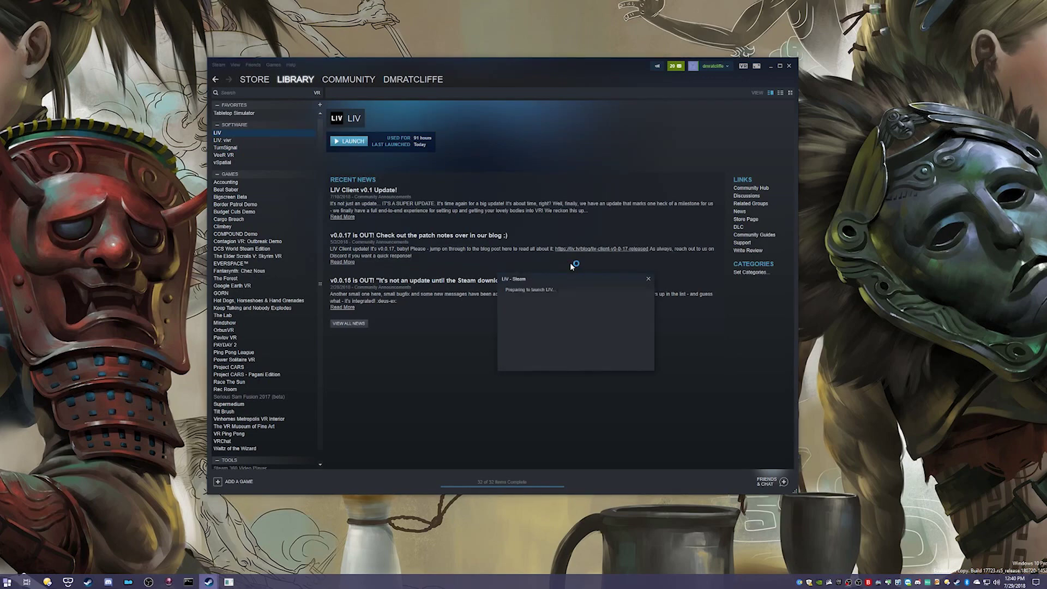
pyautogui.moveTo(573, 76); pyautogui.dragTo(605, 420)
pyautogui.moveTo(907, 33); pyautogui.dragTo(466, 83)
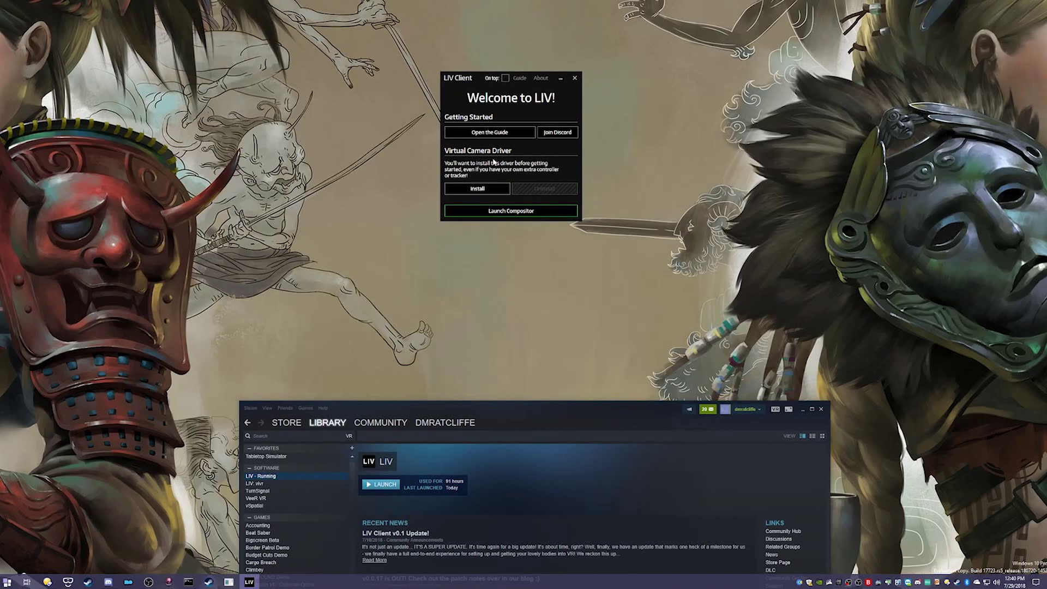
# Install the LIV virtual camera driver, dismiss the success message, and launch the compositor.
pyautogui.click(473, 187)
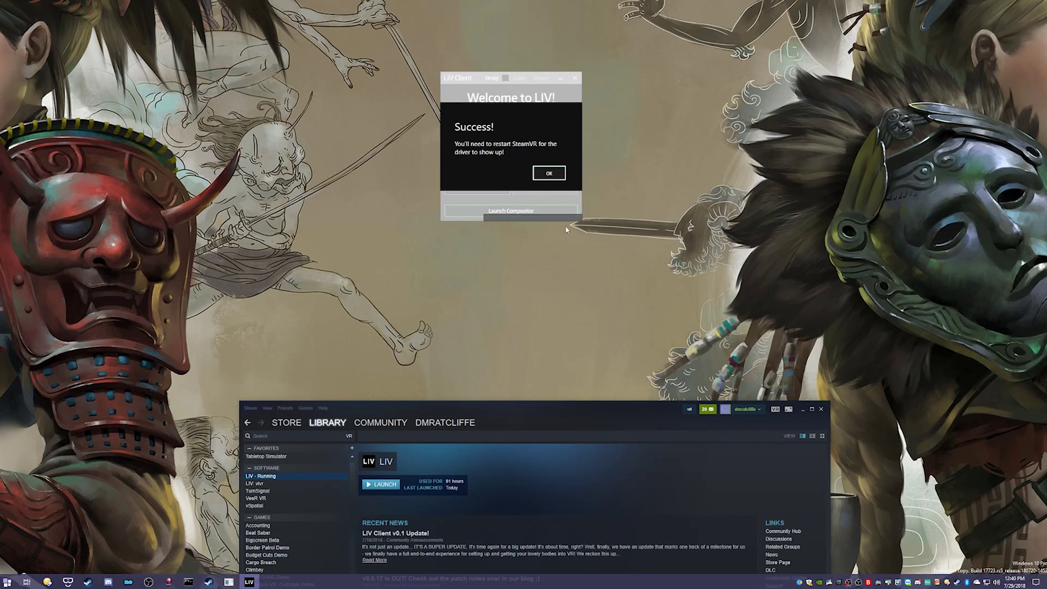
pyautogui.click(542, 178)
pyautogui.click(545, 177)
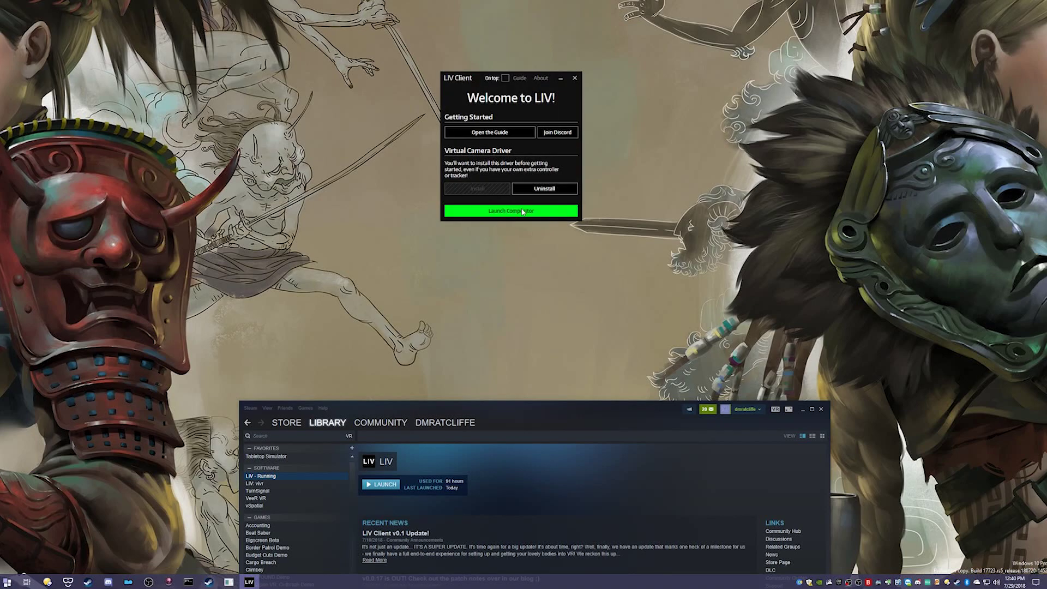
pyautogui.moveTo(515, 411); pyautogui.dragTo(493, 381)
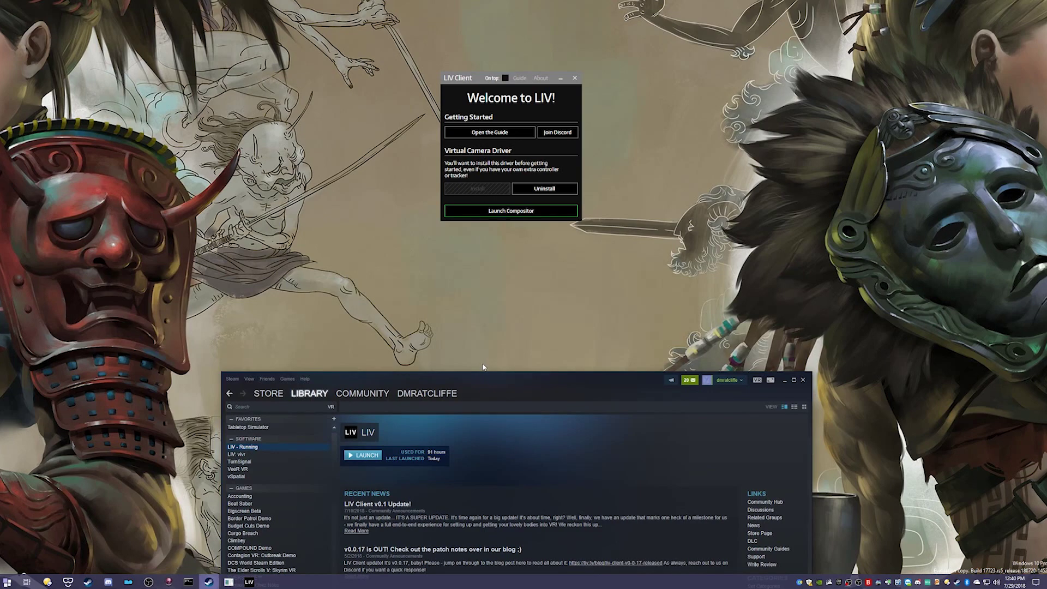
pyautogui.click(545, 210)
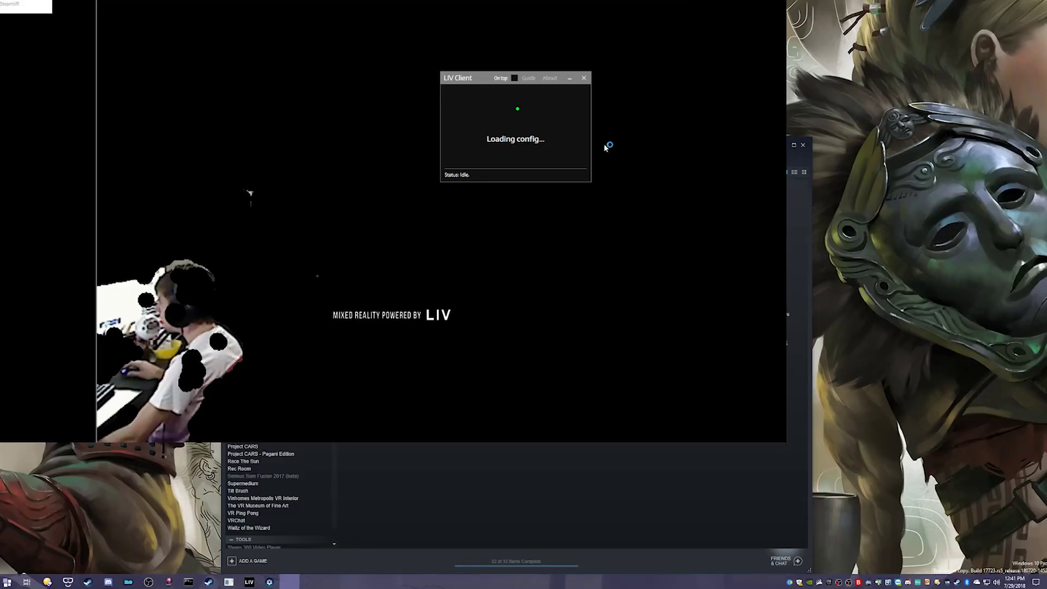
# Move LIV Client to the upper right and SteamVR status to the right, then raise Steam.
pyautogui.moveTo(474, 79); pyautogui.dragTo(903, 117)
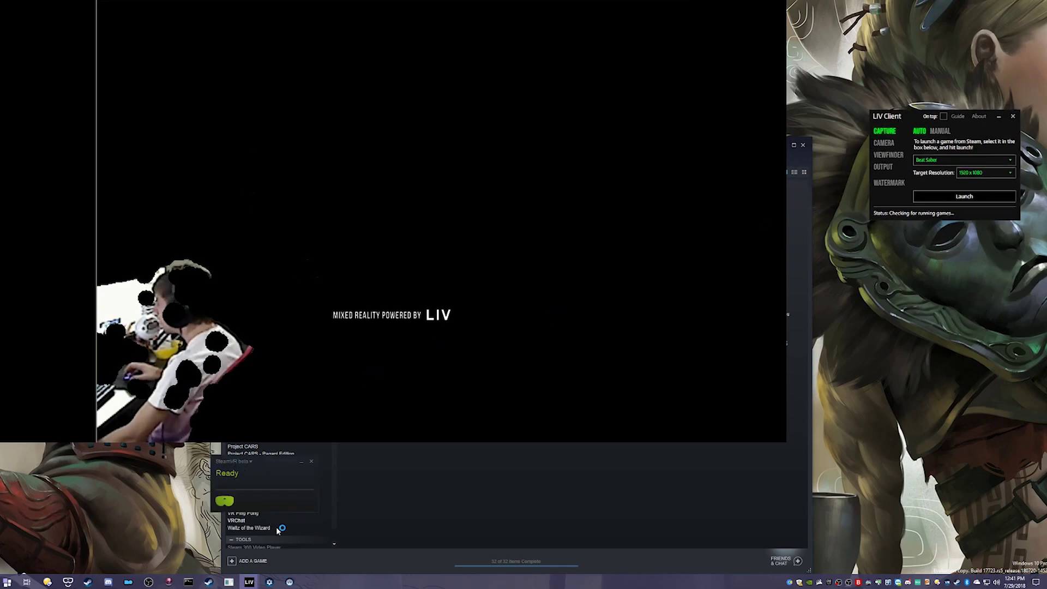
pyautogui.moveTo(259, 461); pyautogui.dragTo(536, 344)
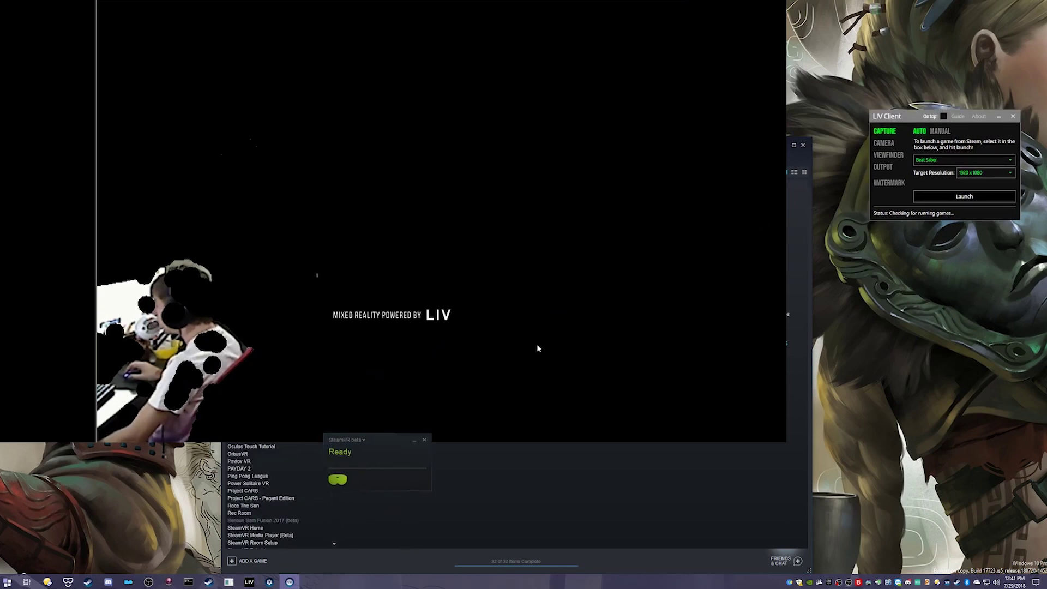
pyautogui.moveTo(507, 392)
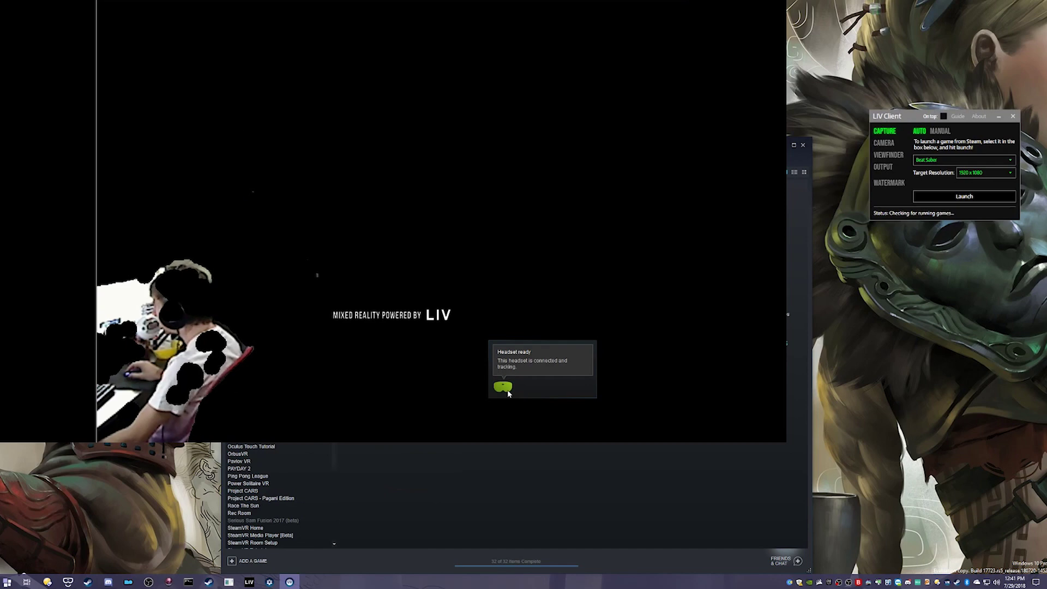
pyautogui.moveTo(548, 387)
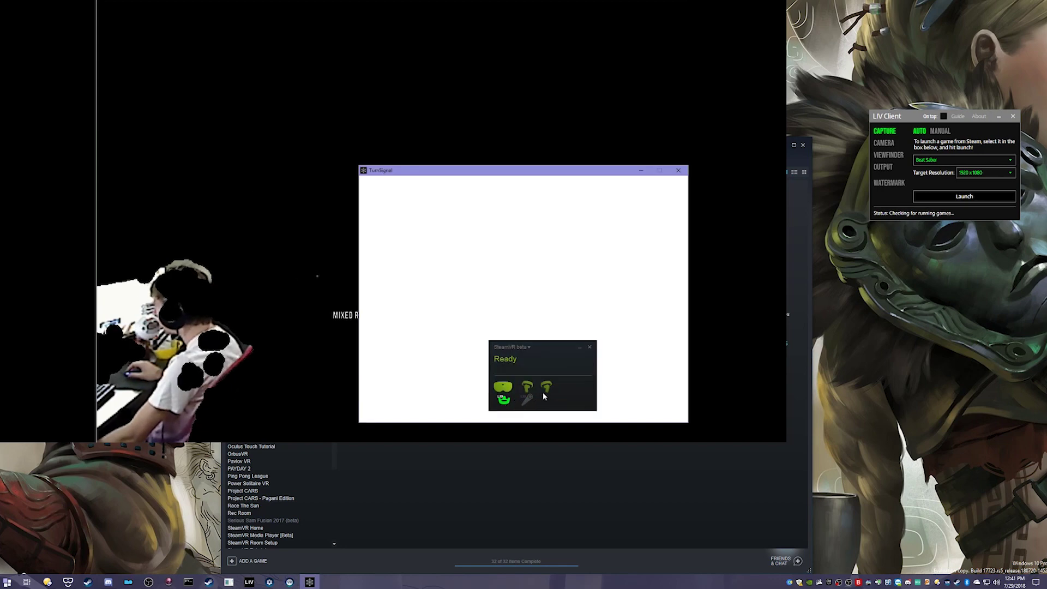
pyautogui.moveTo(536, 354); pyautogui.dragTo(946, 324)
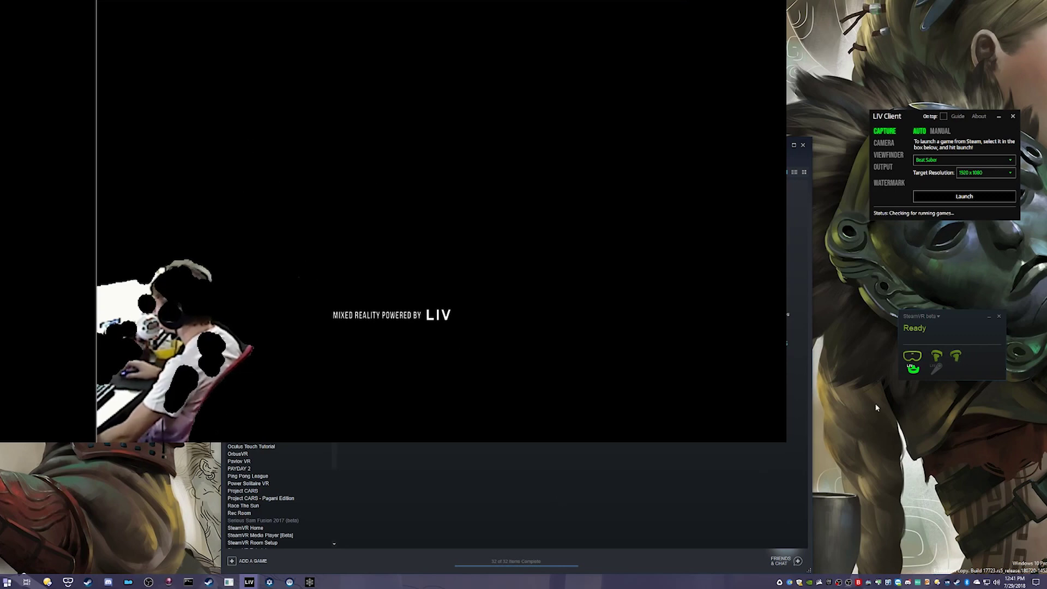
pyautogui.click(801, 486)
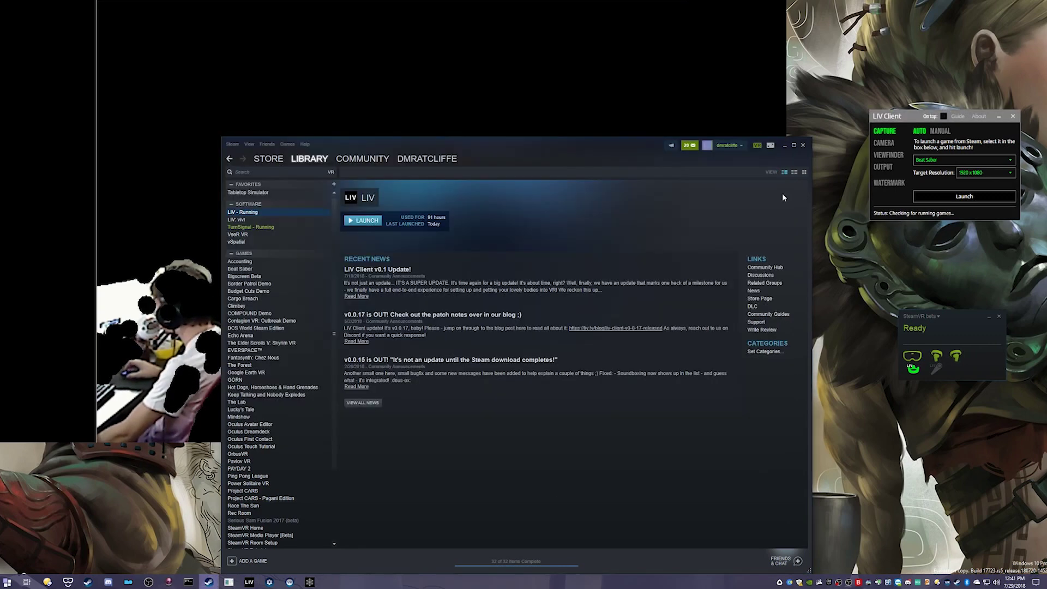
# Add a new LIV camera using the OBS-Camera device at 1920x1080, 30fps.
pyautogui.click(786, 149)
pyautogui.moveTo(927, 123); pyautogui.dragTo(483, 168)
pyautogui.click(442, 187)
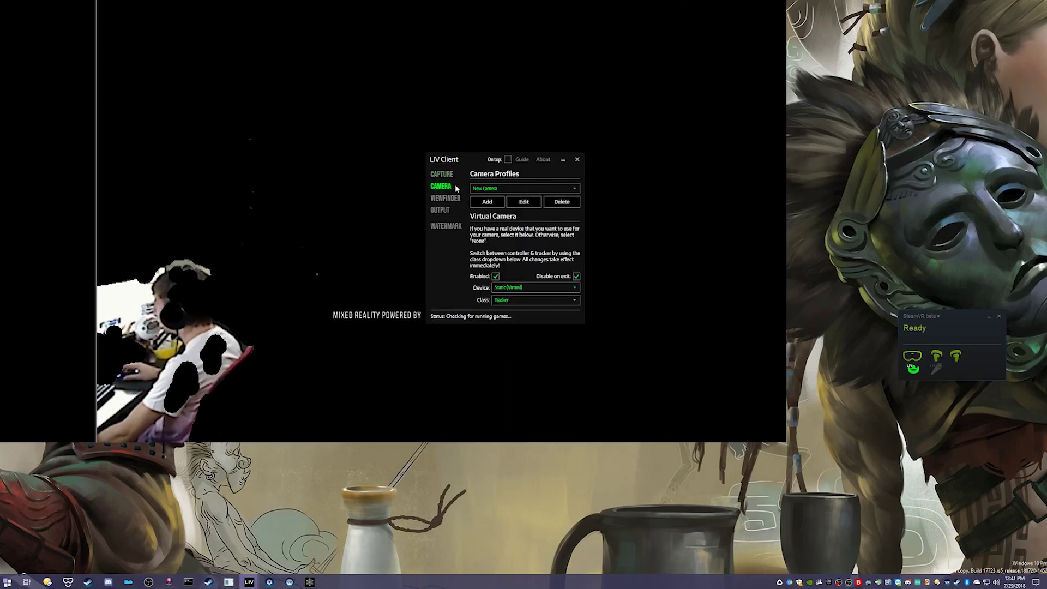
pyautogui.click(494, 202)
pyautogui.click(550, 188)
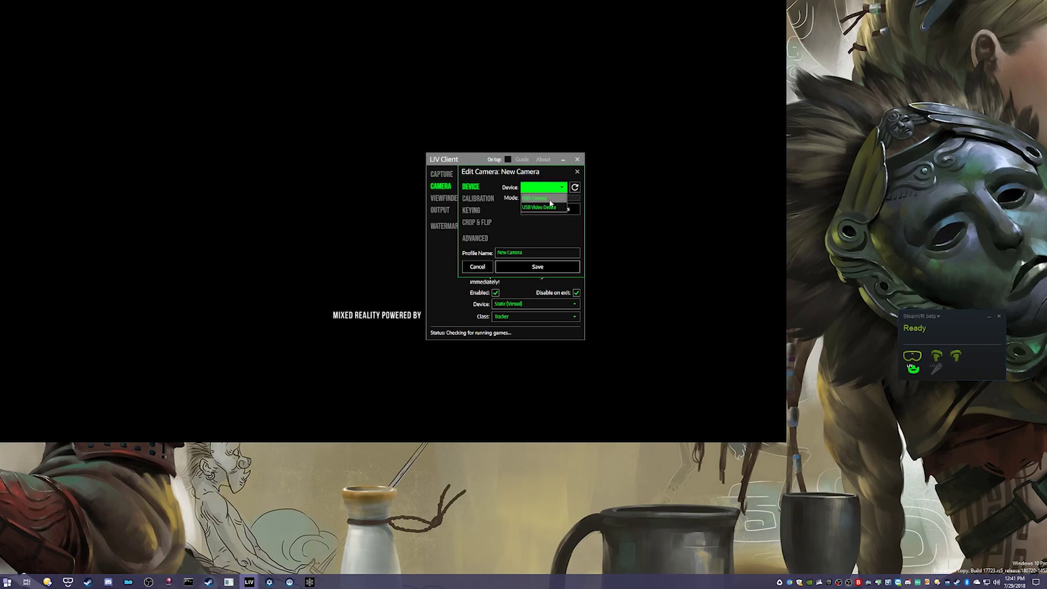
pyautogui.click(550, 199)
pyautogui.click(546, 209)
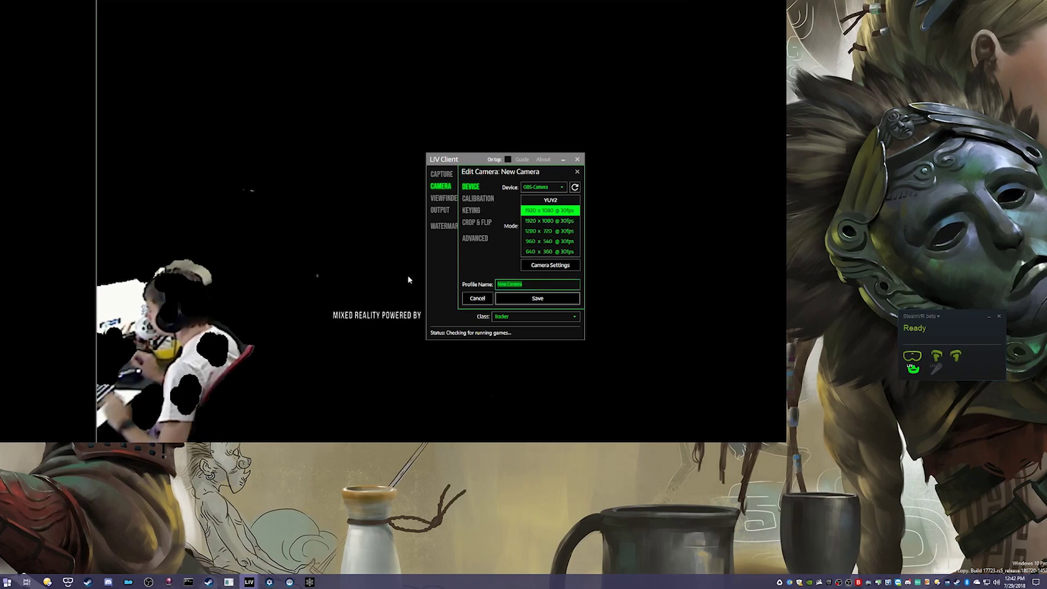
# Name the camera profile Tutorial and begin its calibration.
pyautogui.write('Tutot')
pyautogui.write('ial')
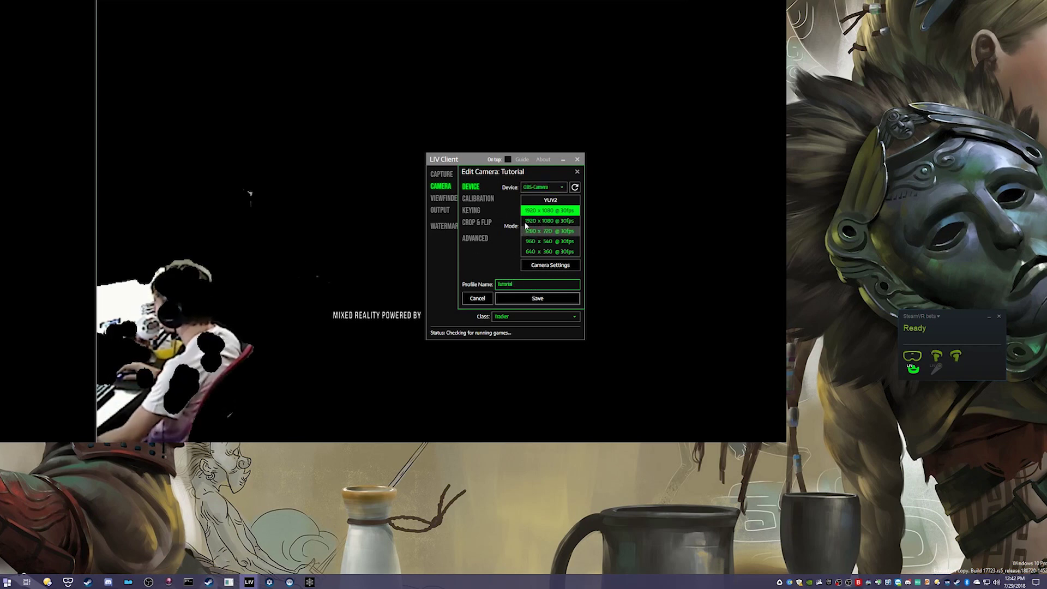
pyautogui.click(487, 199)
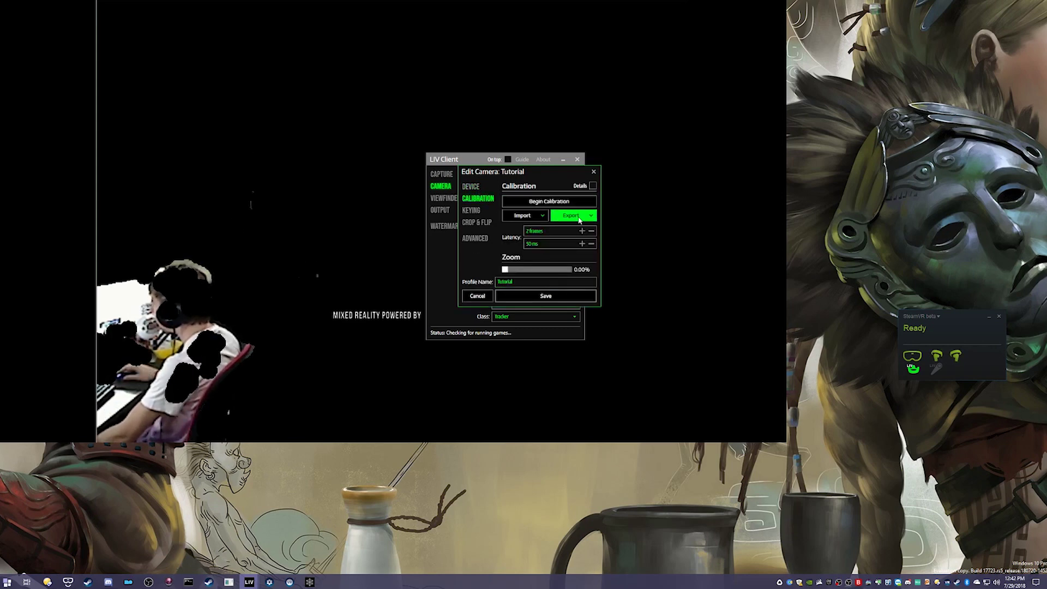
pyautogui.click(531, 203)
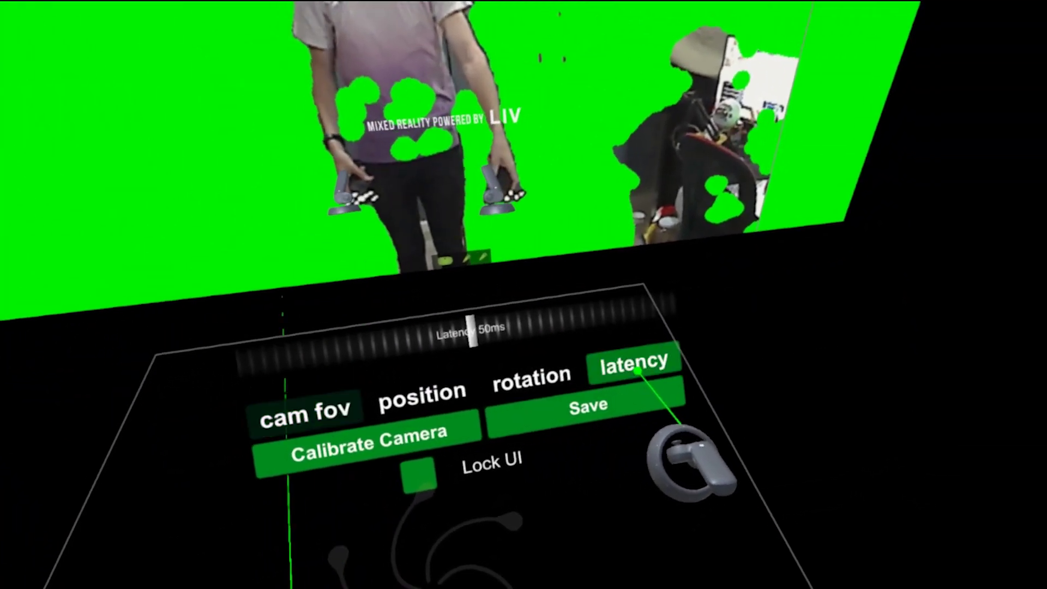
# Raise the latency slider through 115, 122 and 222 ms to about 255 ms, then save.
pyautogui.moveTo(472, 330); pyautogui.dragTo(597, 322)
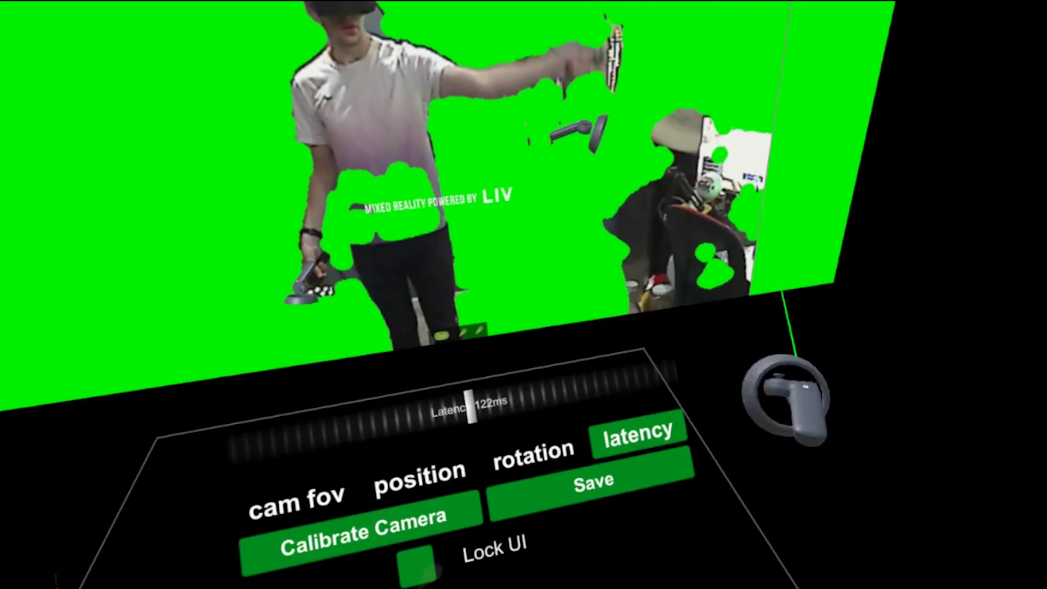
pyautogui.moveTo(505, 385); pyautogui.dragTo(518, 384)
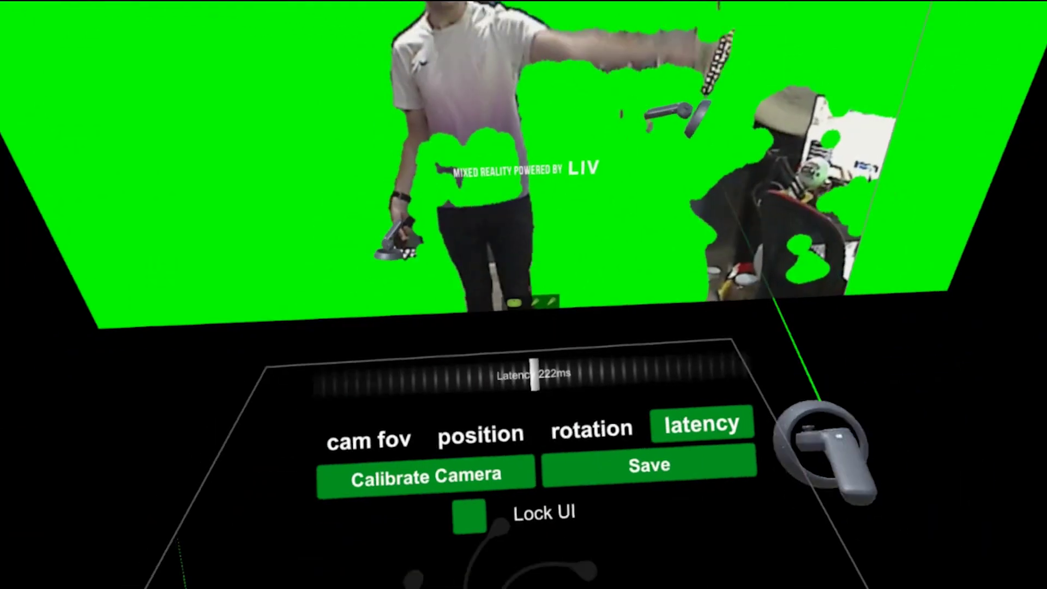
pyautogui.click(578, 371)
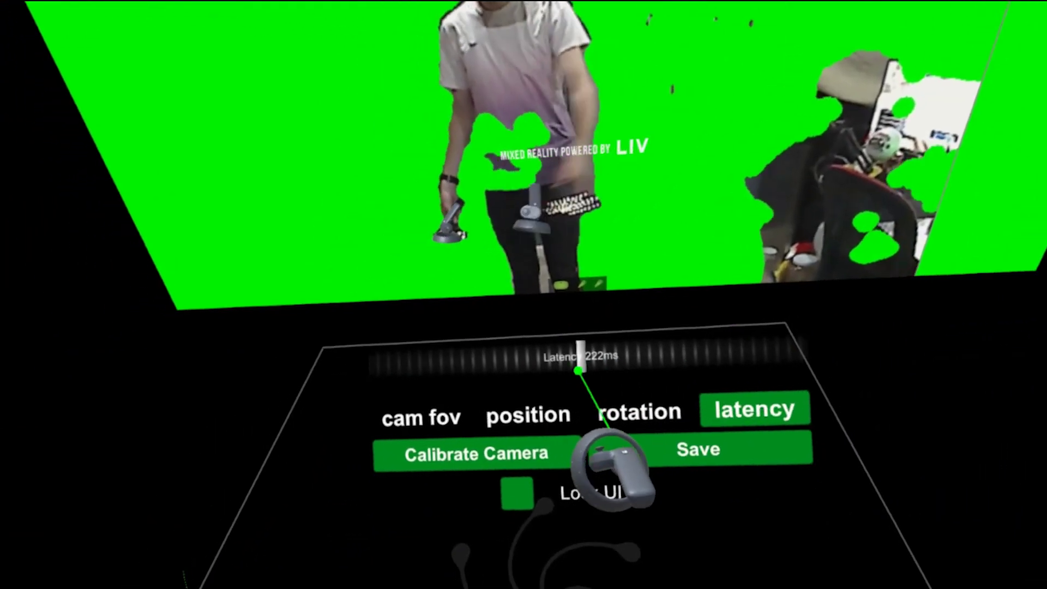
pyautogui.moveTo(575, 351); pyautogui.dragTo(623, 354)
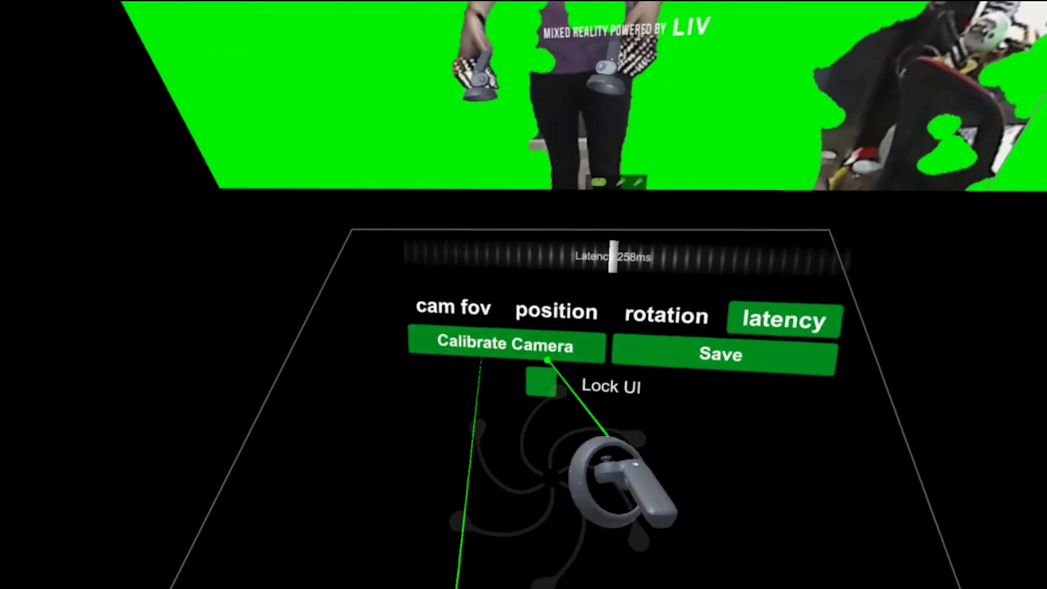
pyautogui.click(608, 354)
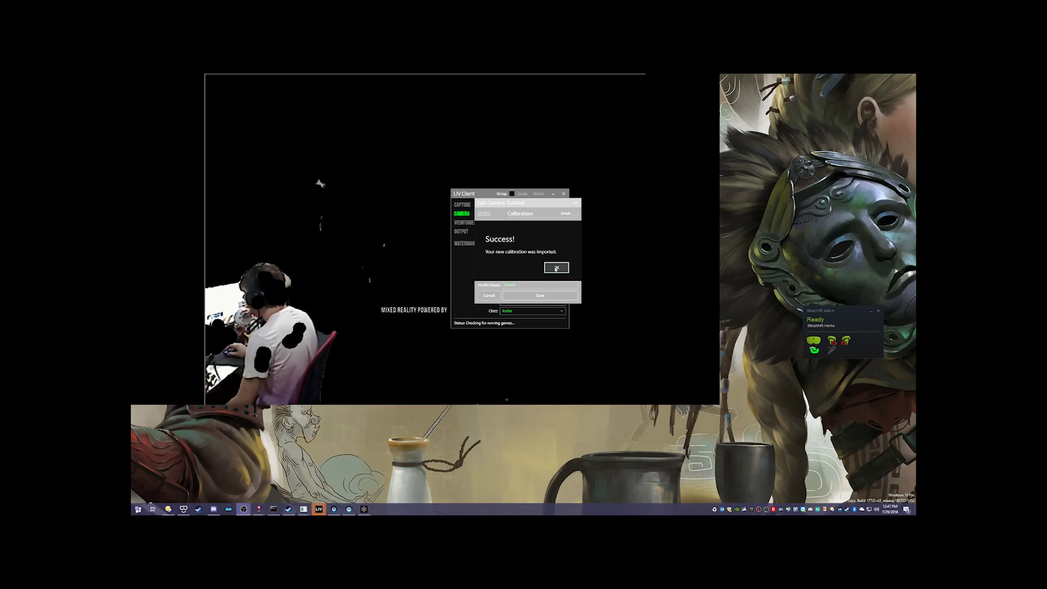
# Accept the imported calibration and save the Tutorial camera profile.
pyautogui.click(556, 267)
pyautogui.click(561, 294)
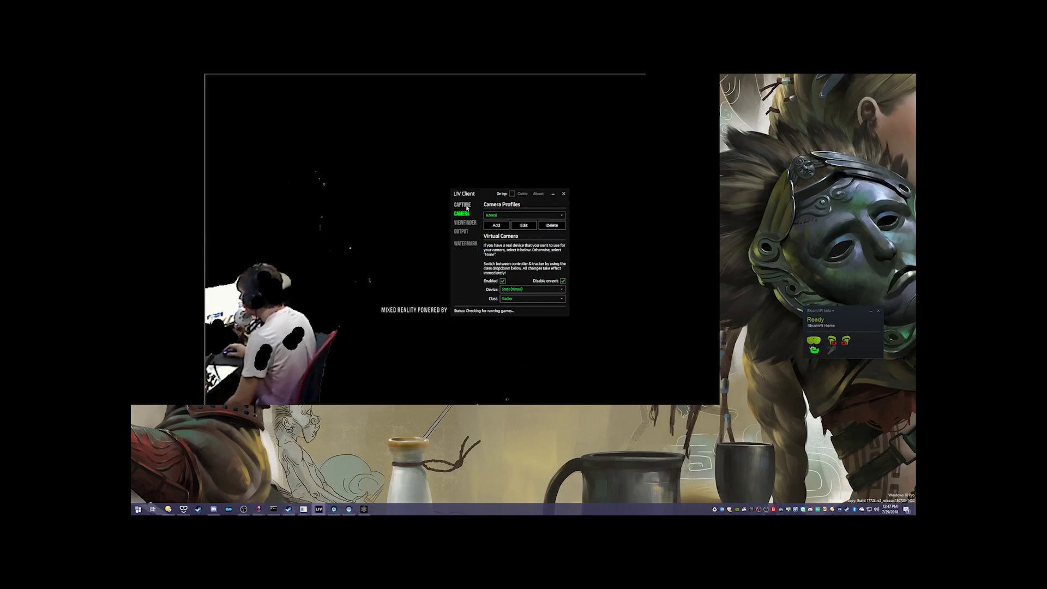
pyautogui.click(467, 207)
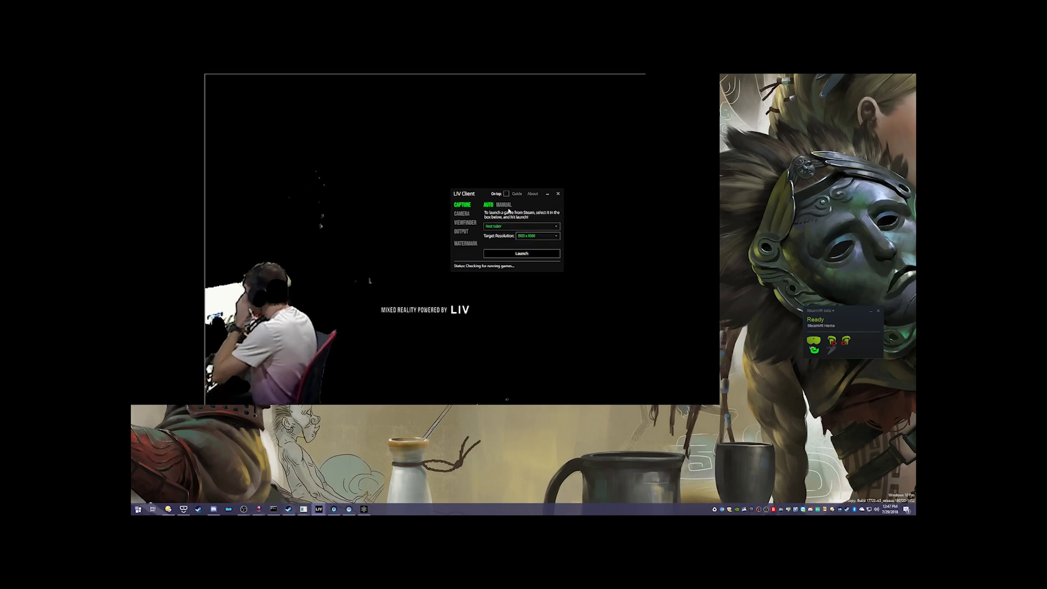
# Toggle capture between manual and automatic, ending on automatic so Beat Saber is captured.
pyautogui.click(504, 204)
pyautogui.click(539, 244)
pyautogui.click(538, 244)
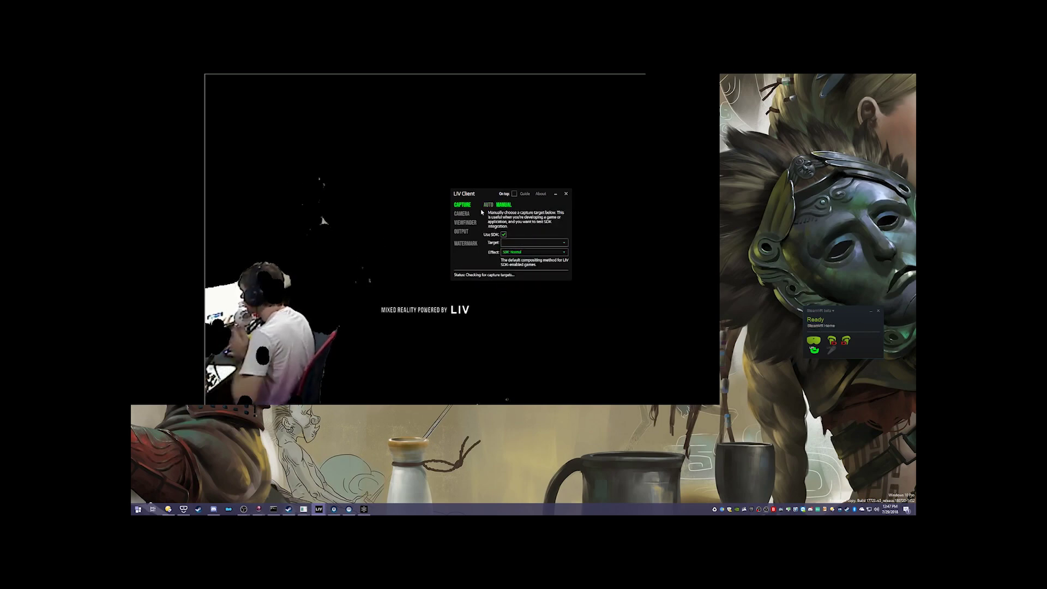
pyautogui.click(488, 204)
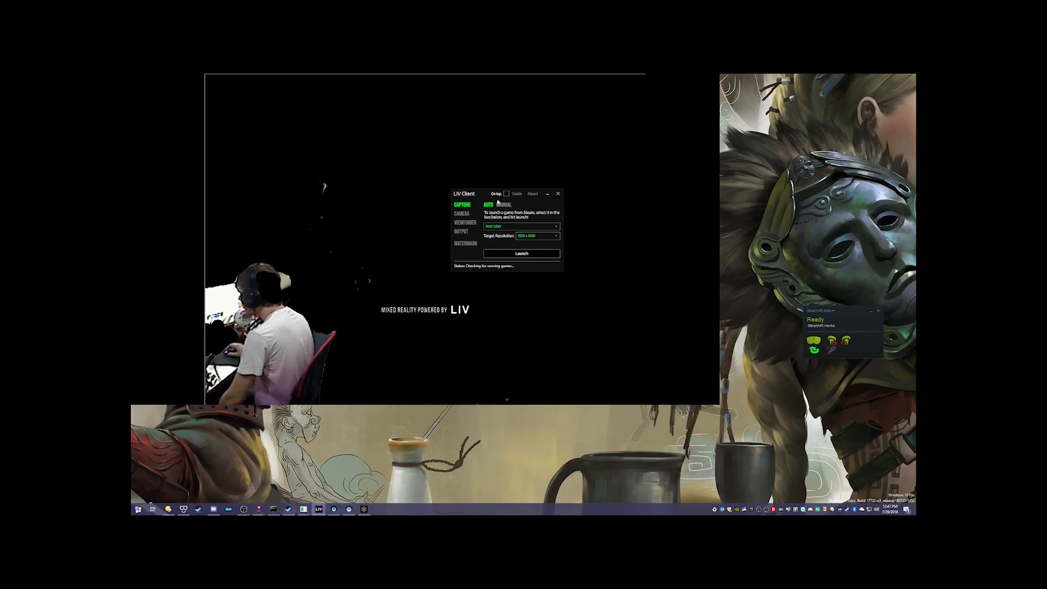
pyautogui.click(504, 204)
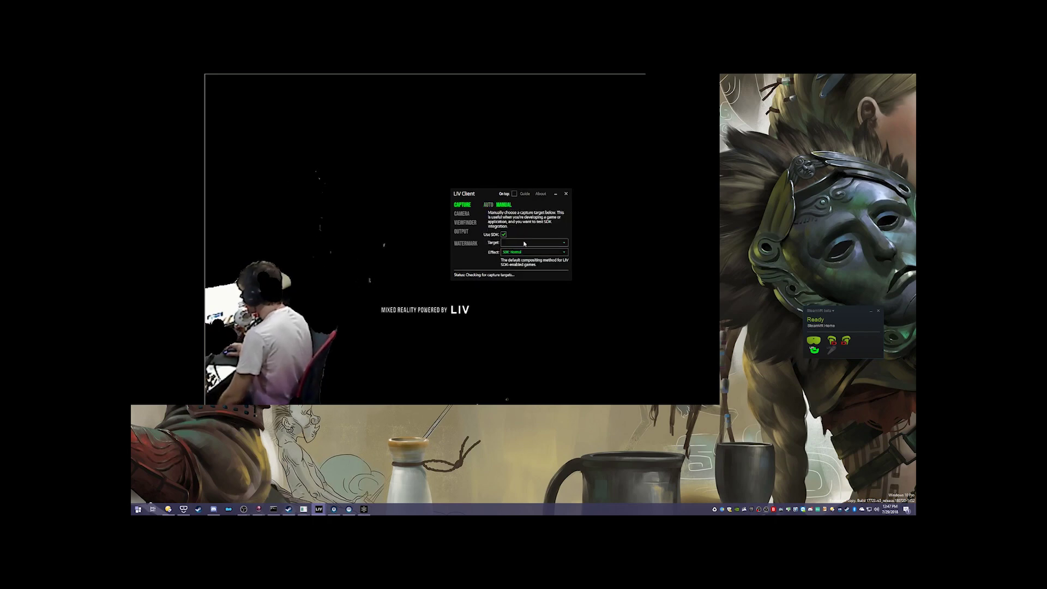
pyautogui.click(525, 244)
pyautogui.click(525, 244)
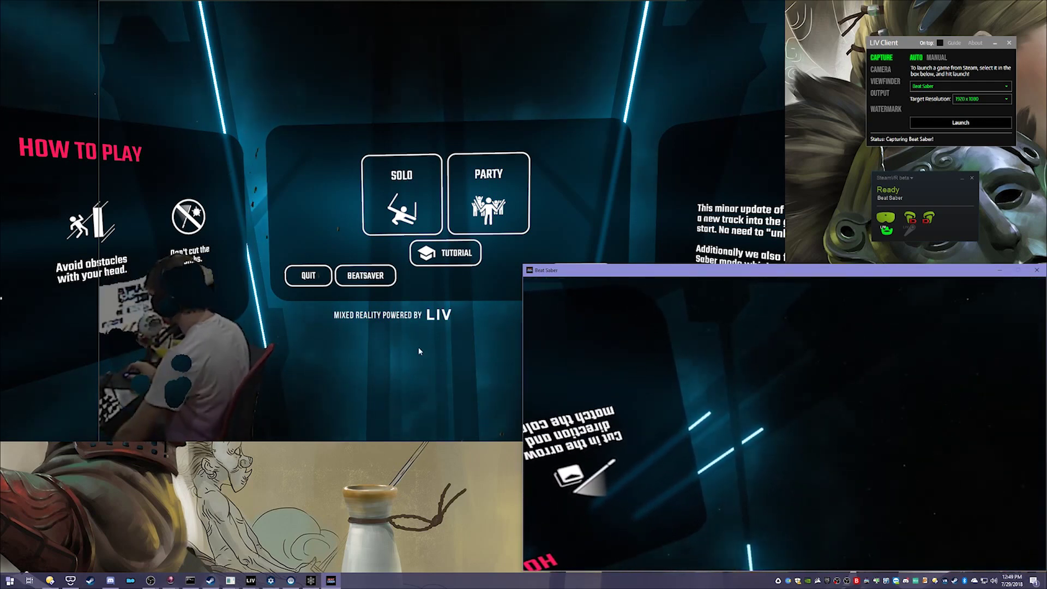
# Bring the Beat Saber mixed-reality view forward, place LIV Client over it, and show the Tutorial camera settings.
pyautogui.click(365, 174)
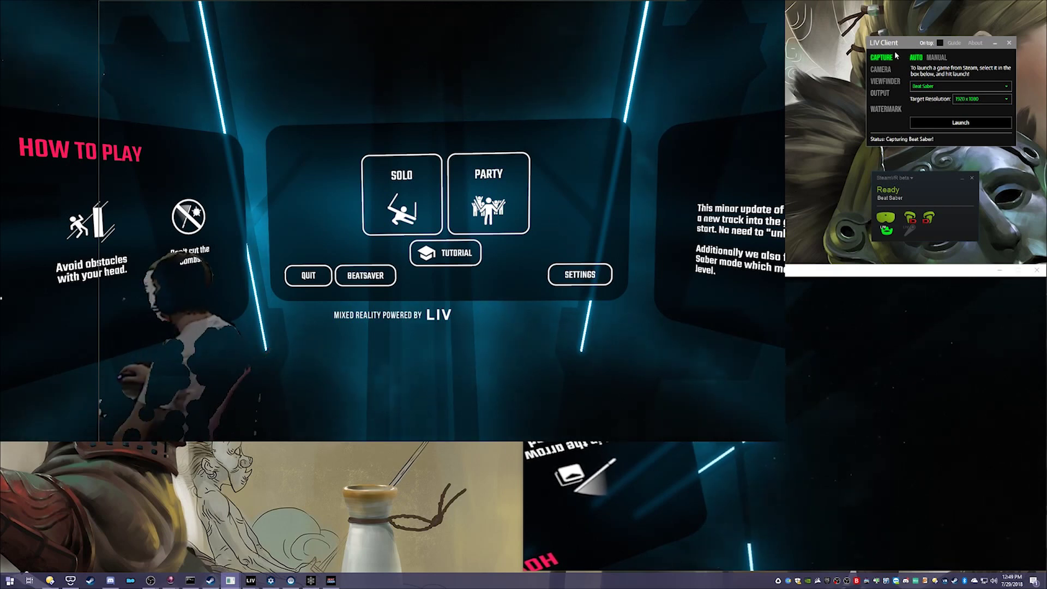
pyautogui.moveTo(896, 40); pyautogui.dragTo(874, 42)
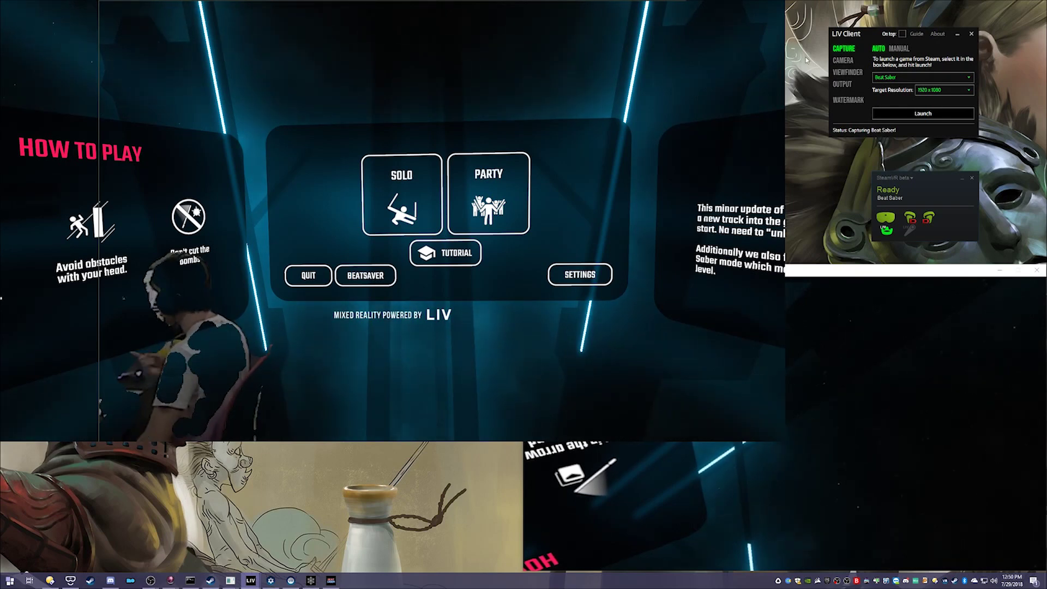
pyautogui.click(844, 60)
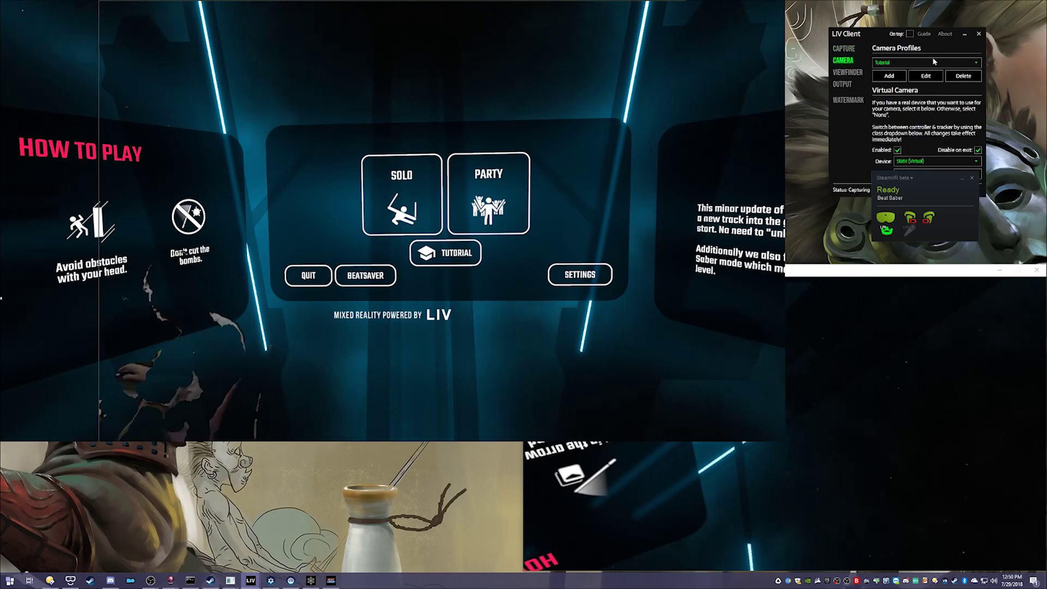